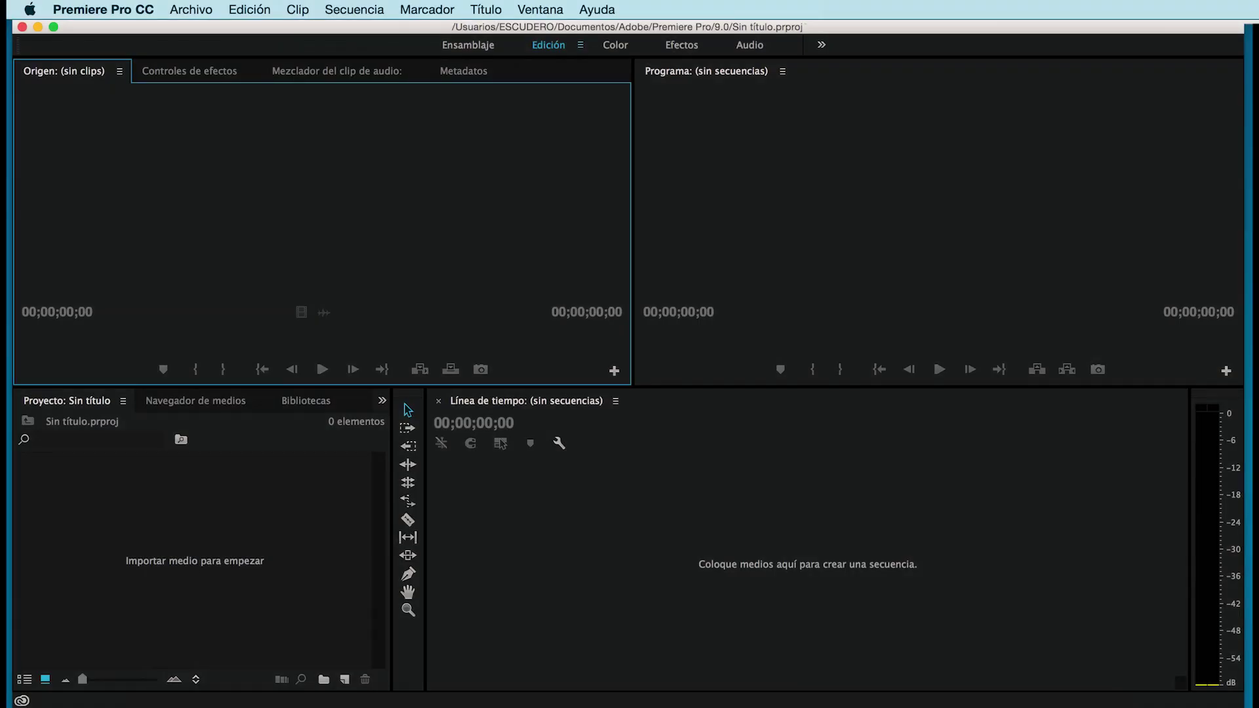
Import Sendero_001, 002, 005, 099 and 034.mov from the video folder into the project
right_click(236, 539)
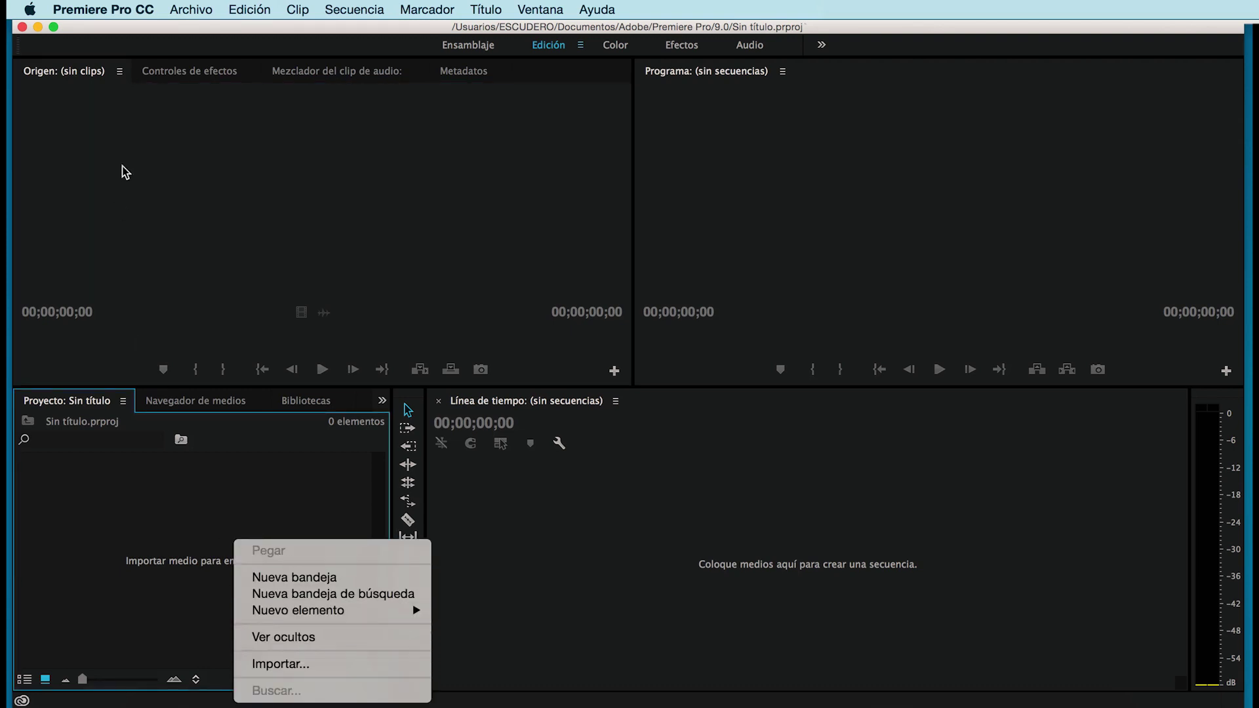
left_click(187, 14)
left_click(190, 9)
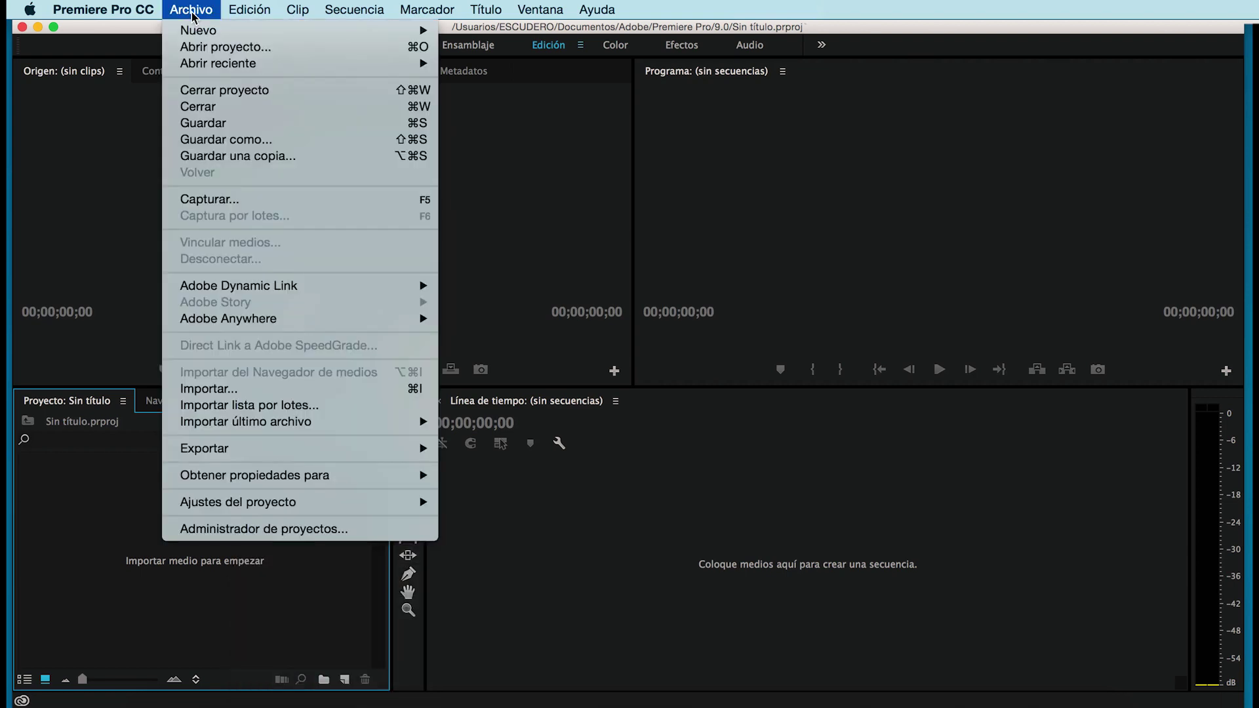
left_click(273, 390)
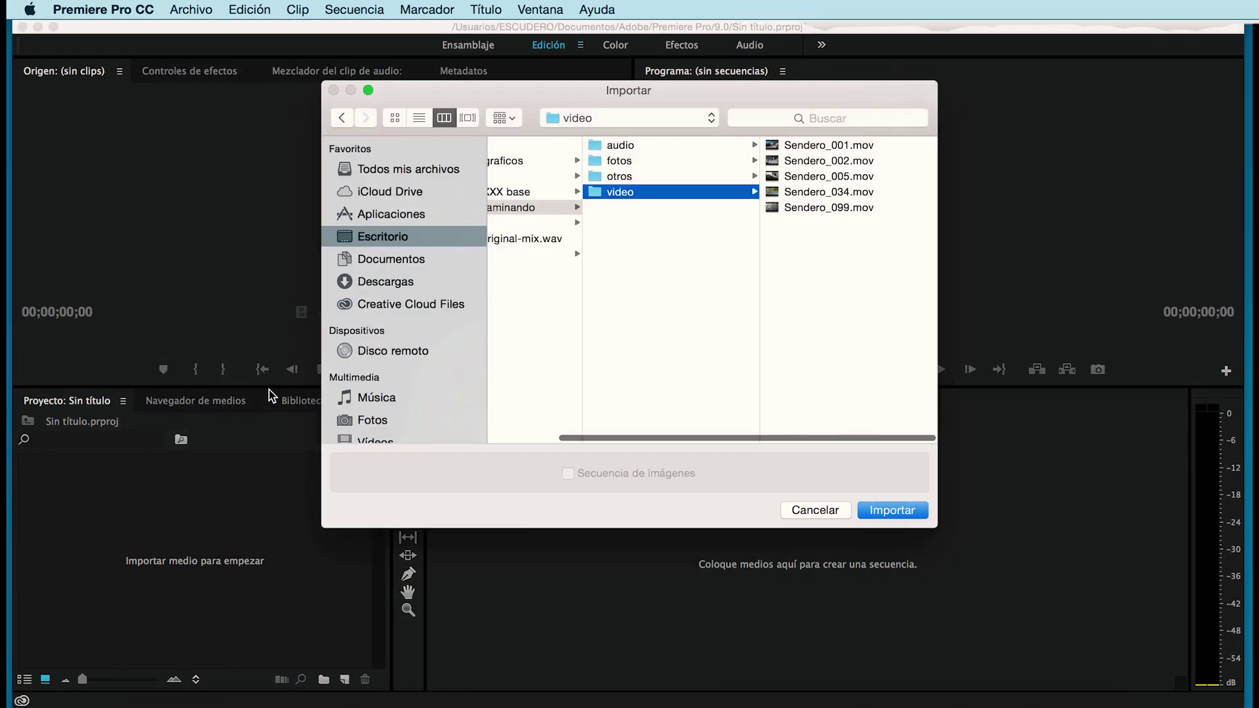
left_click_drag(836, 237, 804, 155)
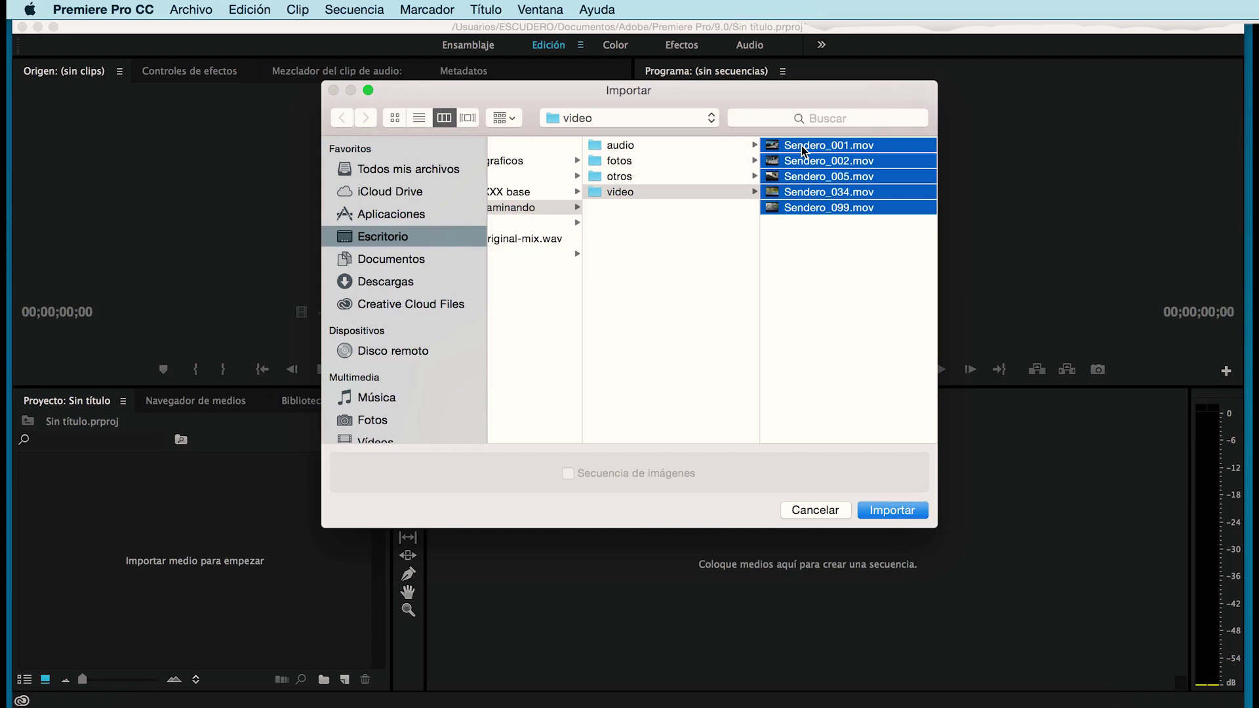
left_click(903, 516)
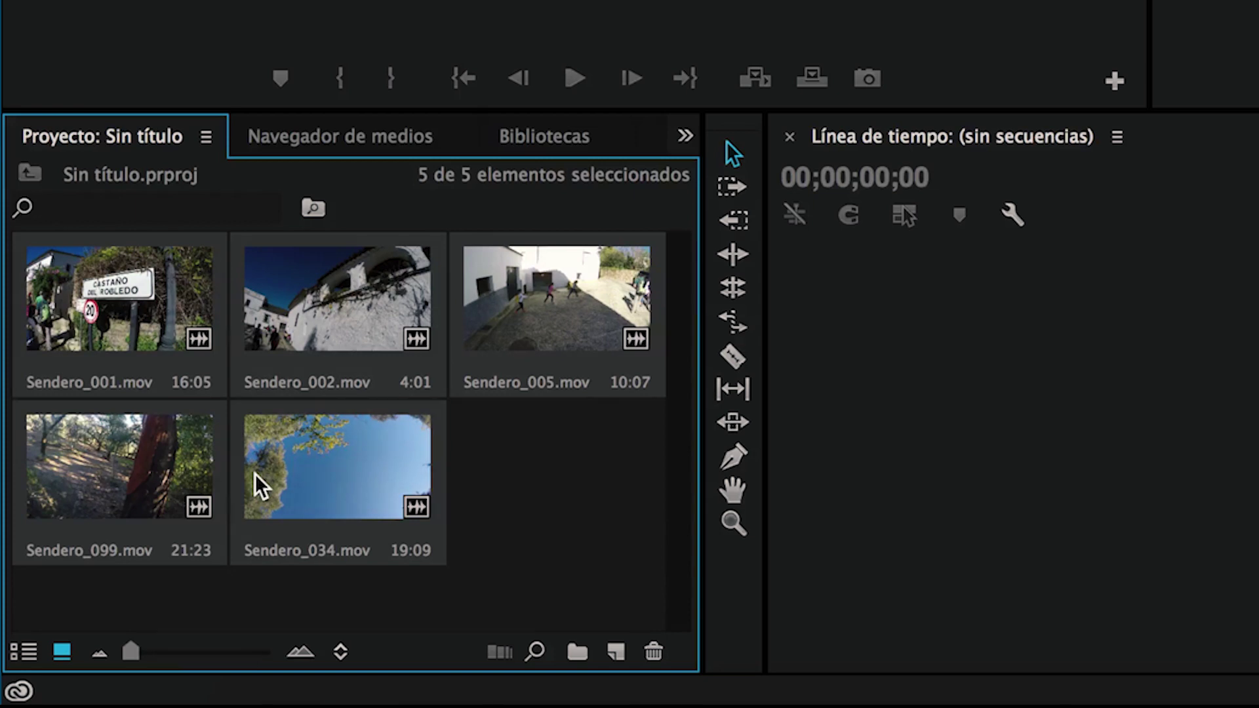
Show the five Sendero clips in List View with their 25,00 fps rate and media start timecodes
left_click_drag(133, 659, 221, 646)
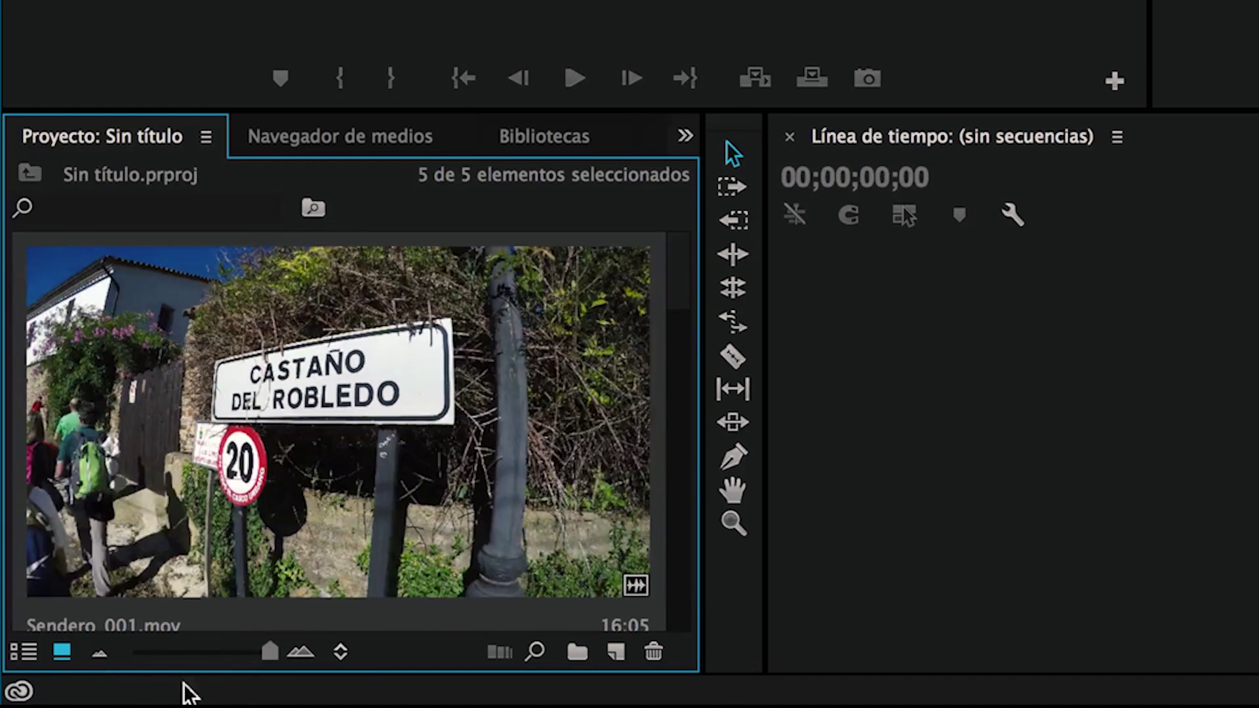
left_click_drag(238, 656, 112, 660)
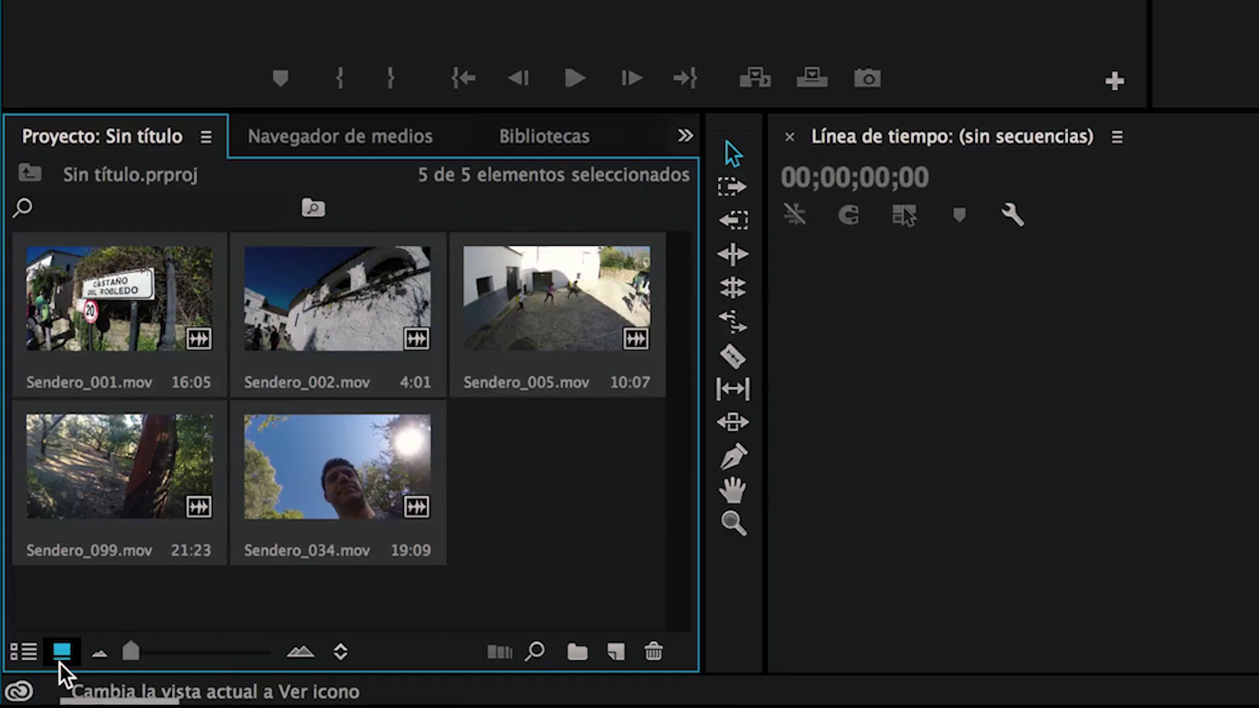
left_click(24, 652)
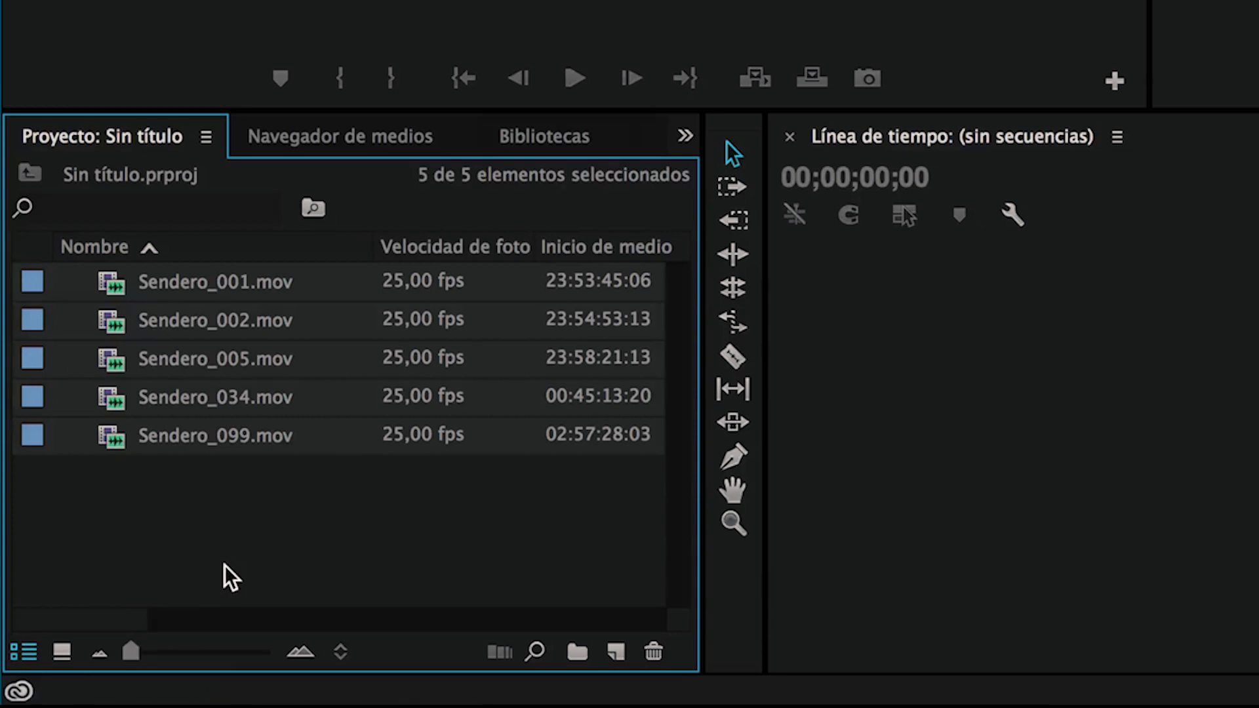
left_click(263, 517)
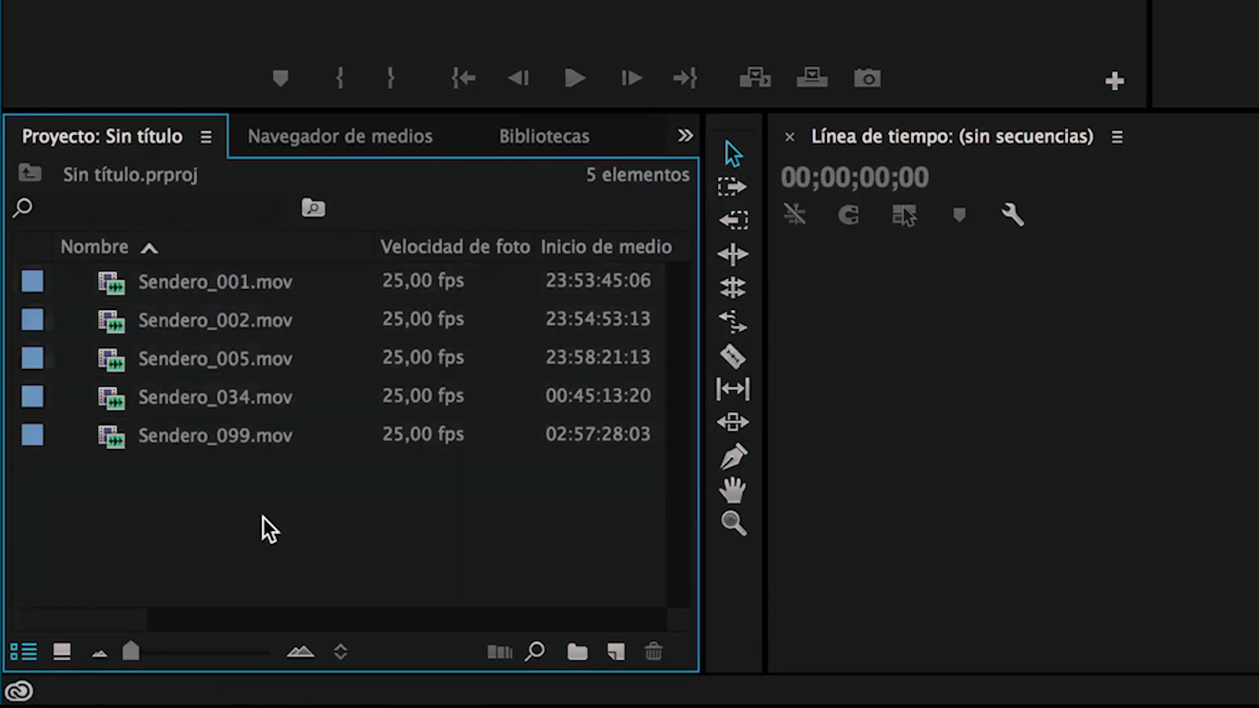
mouse_move(141, 653)
left_mouse_down()
mouse_move(276, 666)
mouse_move(157, 680)
left_mouse_up()
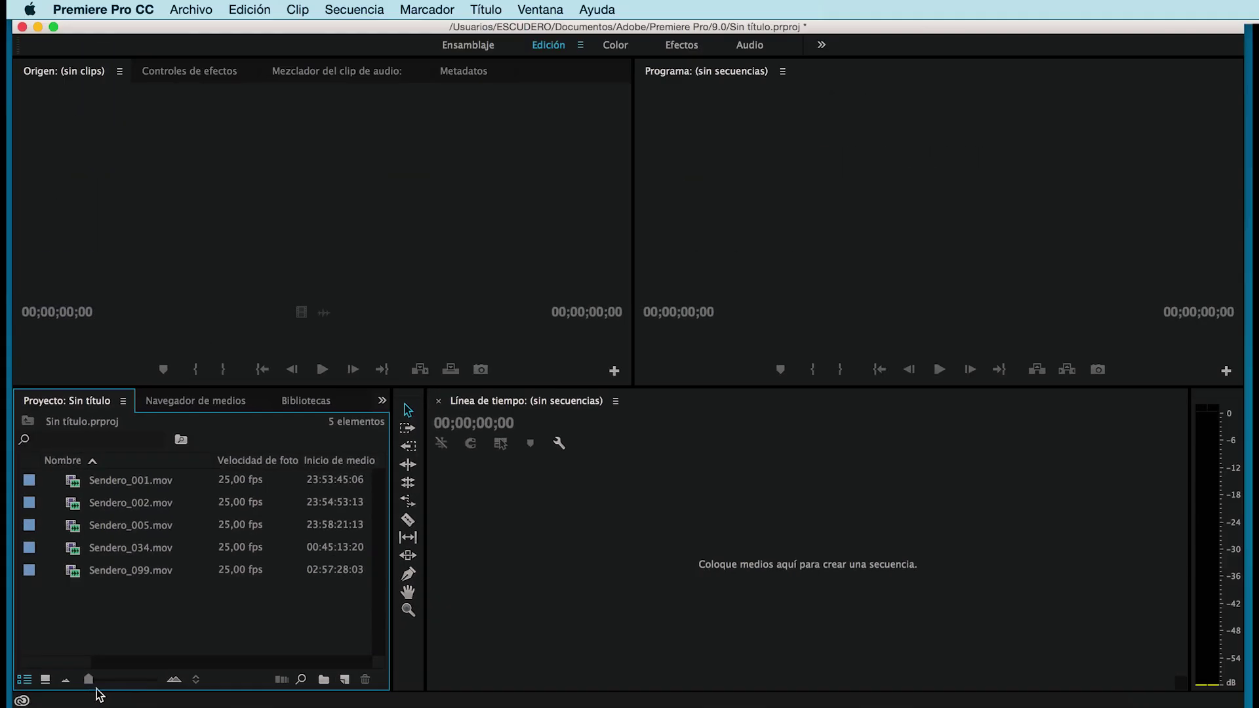
Create the Sendero_001 sequence from Sendero_001.mov on V1/A1, 00:00:16:05 long
left_click(637, 539)
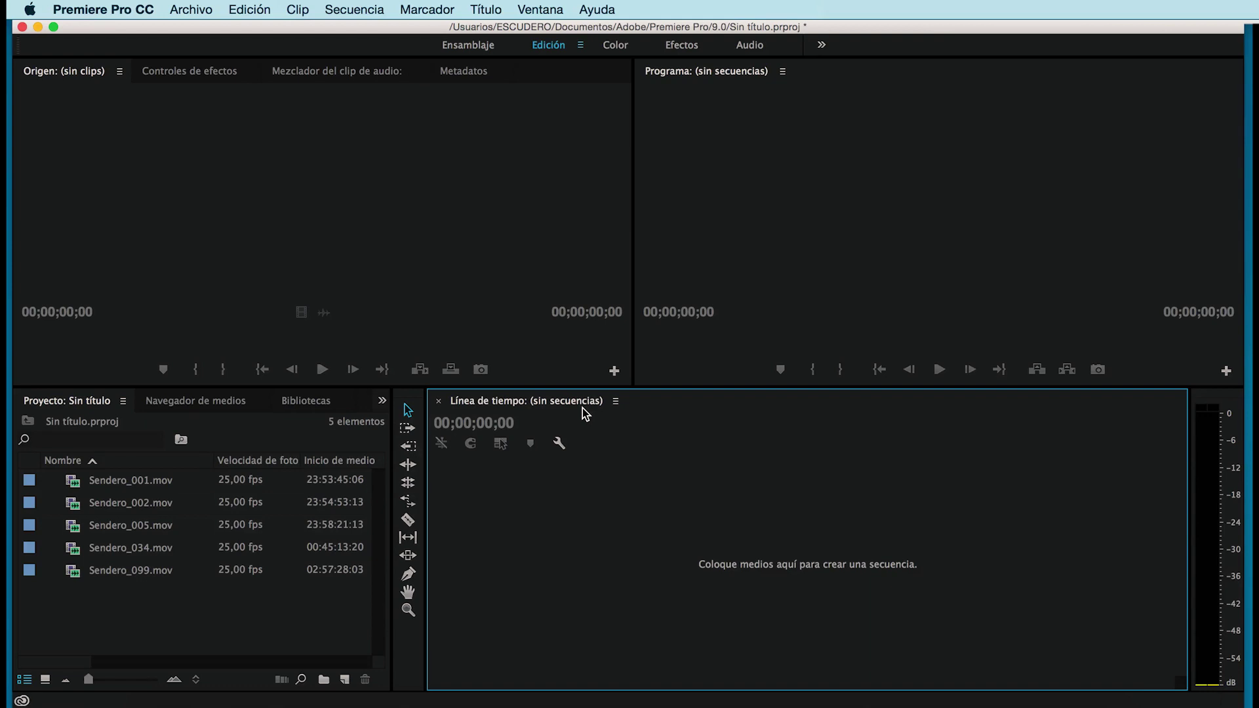
left_click_drag(148, 481, 408, 469)
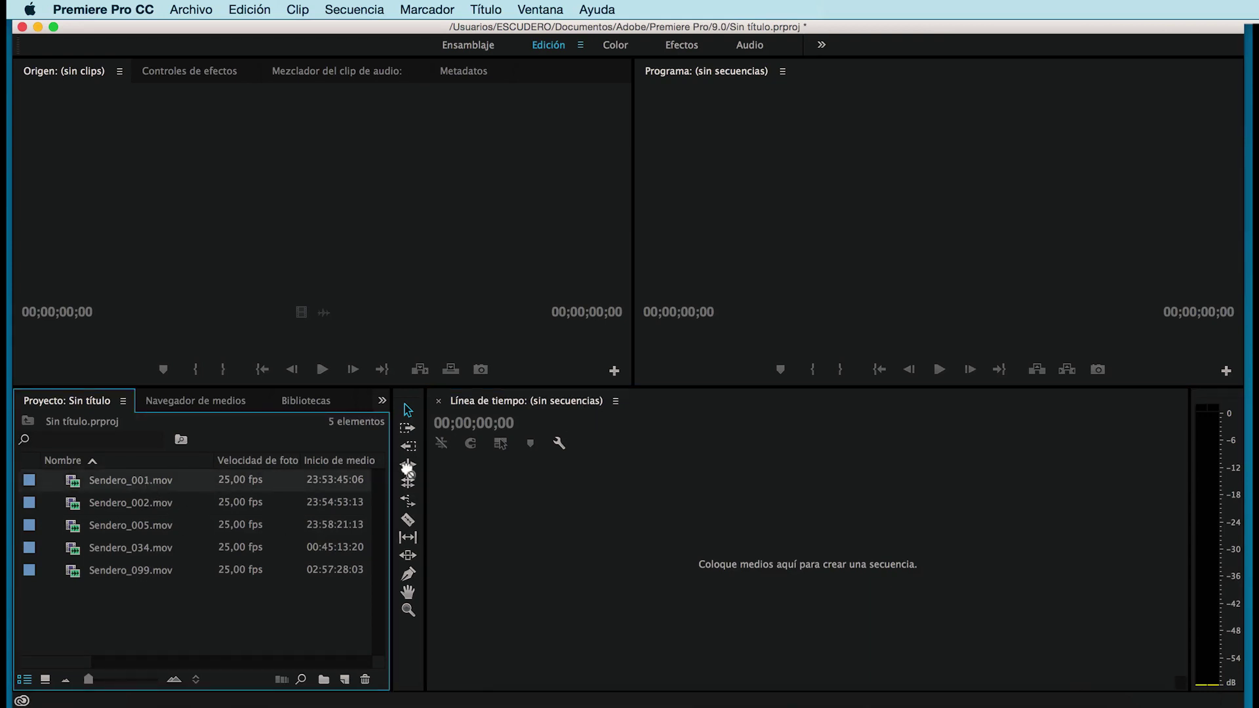
left_click_drag(592, 531, 592, 532)
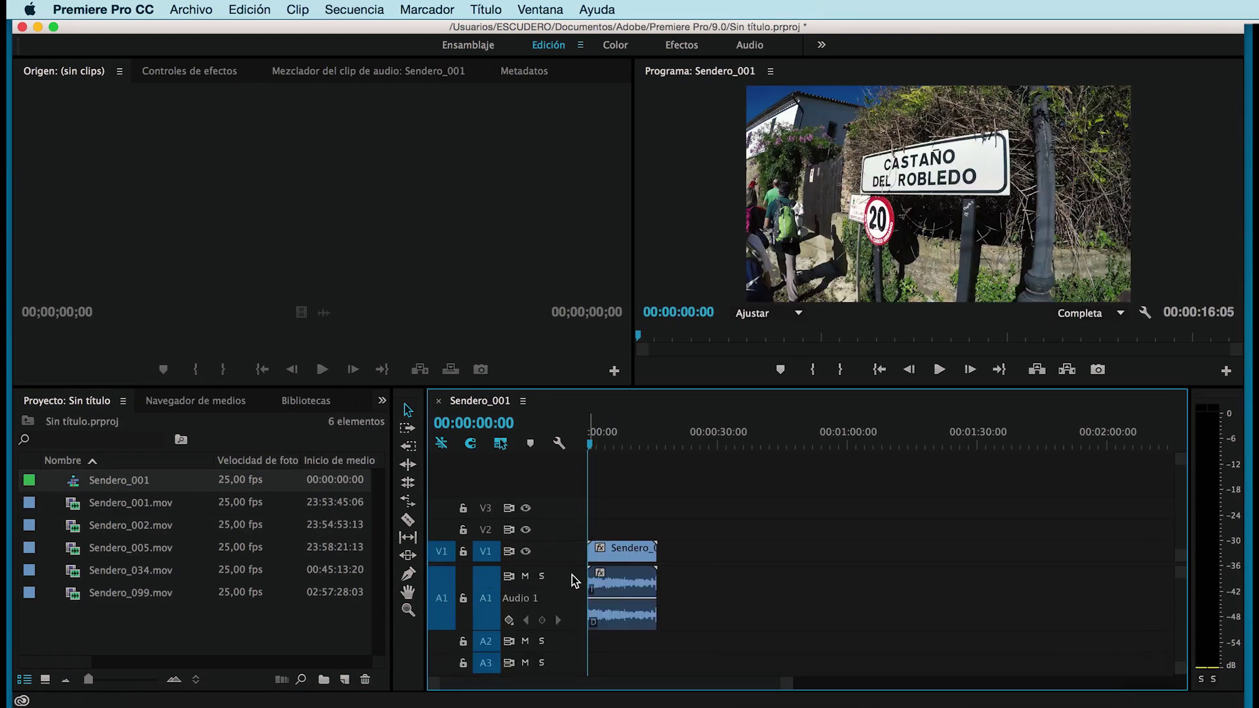
left_click_drag(784, 678, 737, 681)
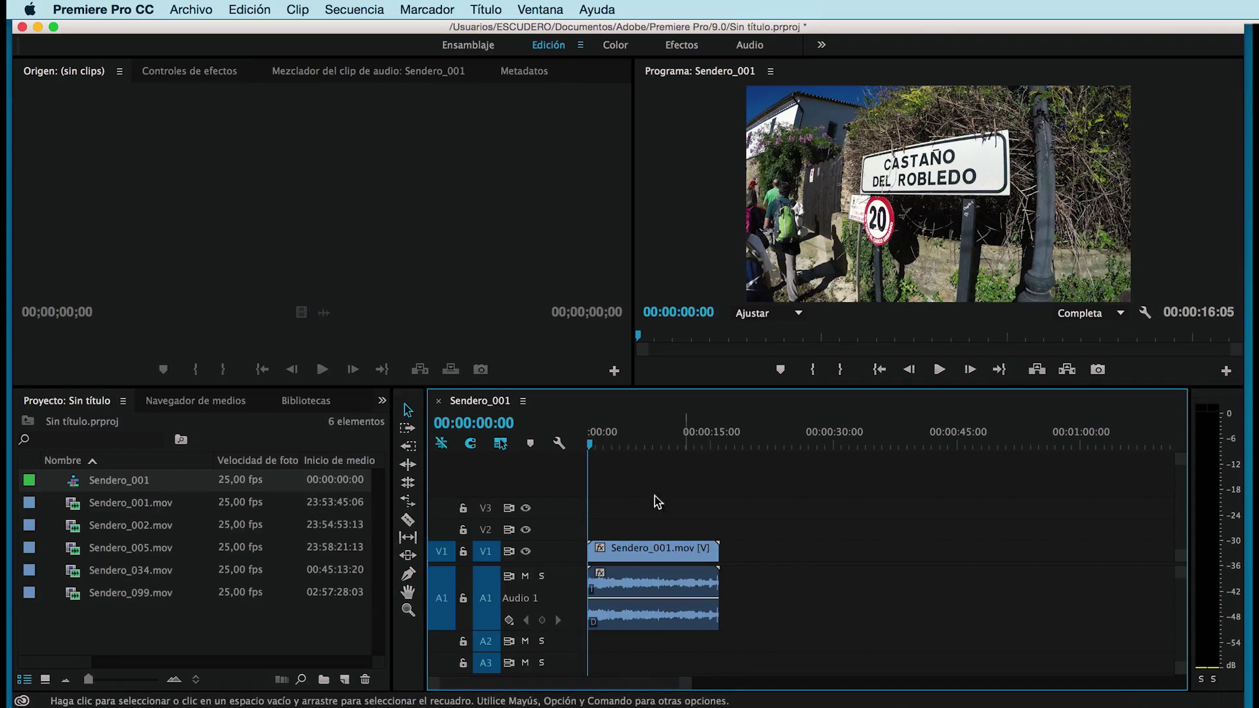
mouse_move(593, 451)
left_mouse_down()
mouse_move(714, 464)
mouse_move(586, 471)
left_mouse_up()
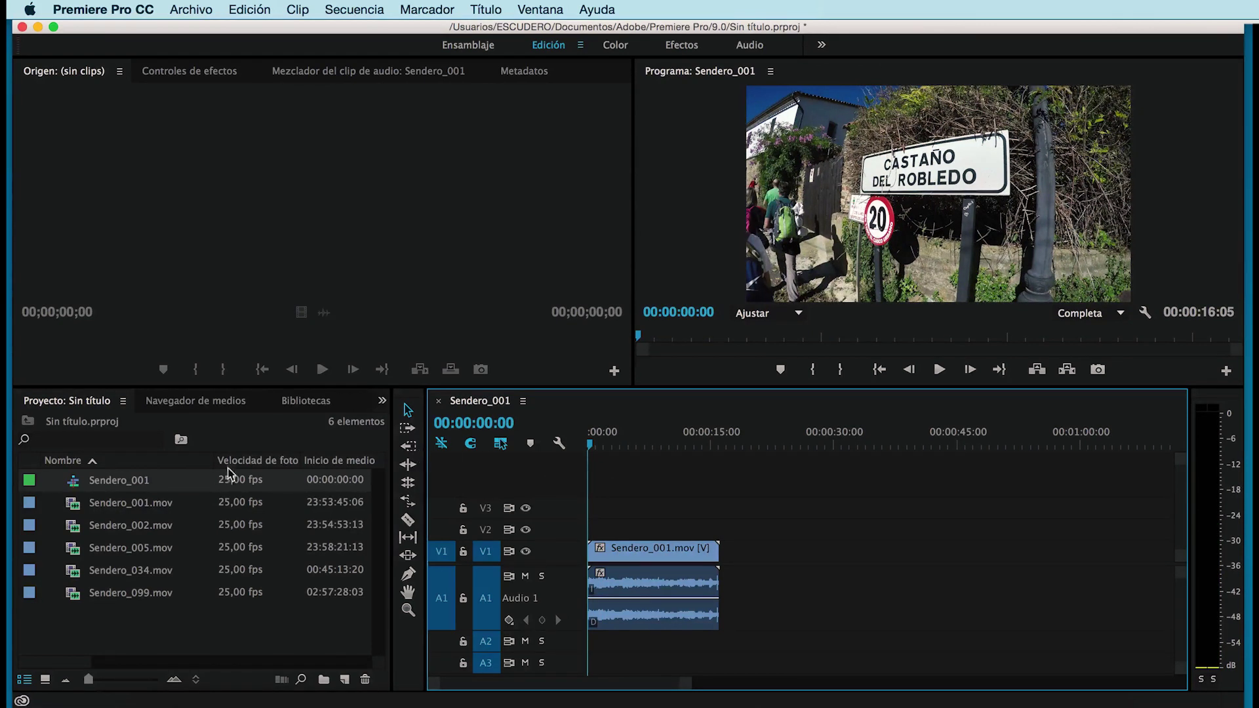
double_click(124, 503)
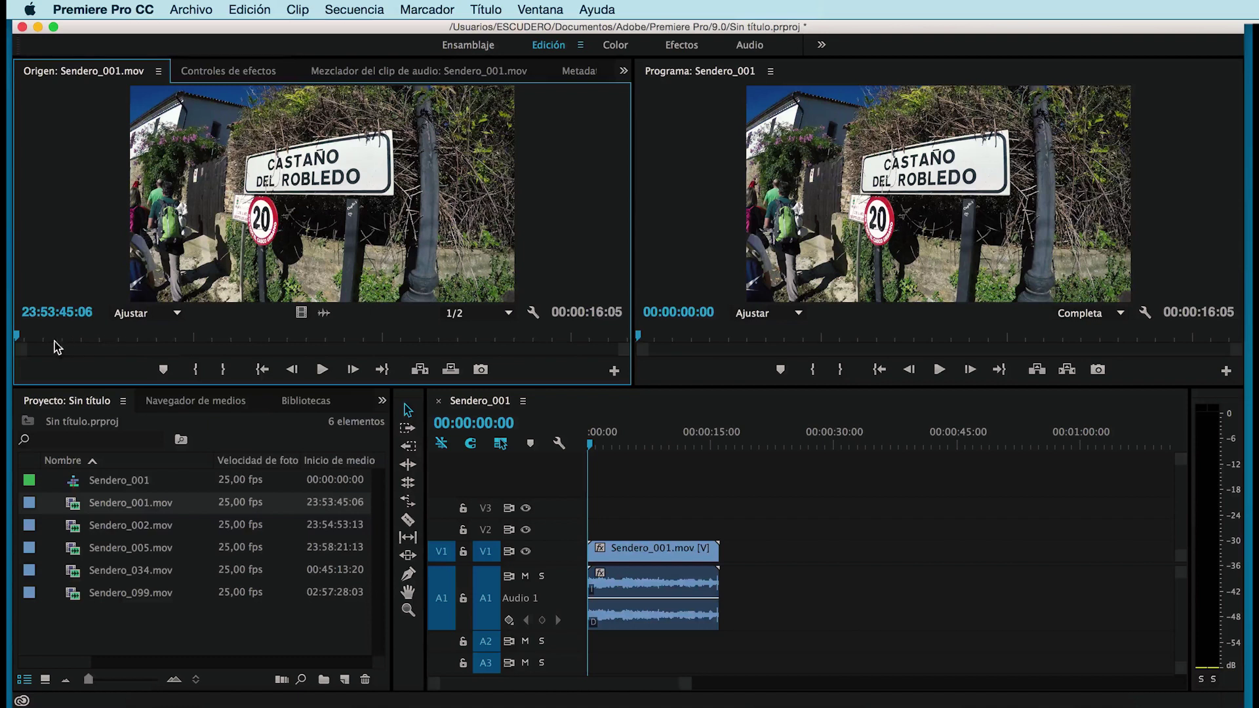
mouse_move(17, 337)
left_mouse_down()
mouse_move(411, 357)
mouse_move(437, 321)
mouse_move(575, 335)
mouse_move(761, 550)
left_mouse_up()
left_click(208, 372)
left_click(223, 371)
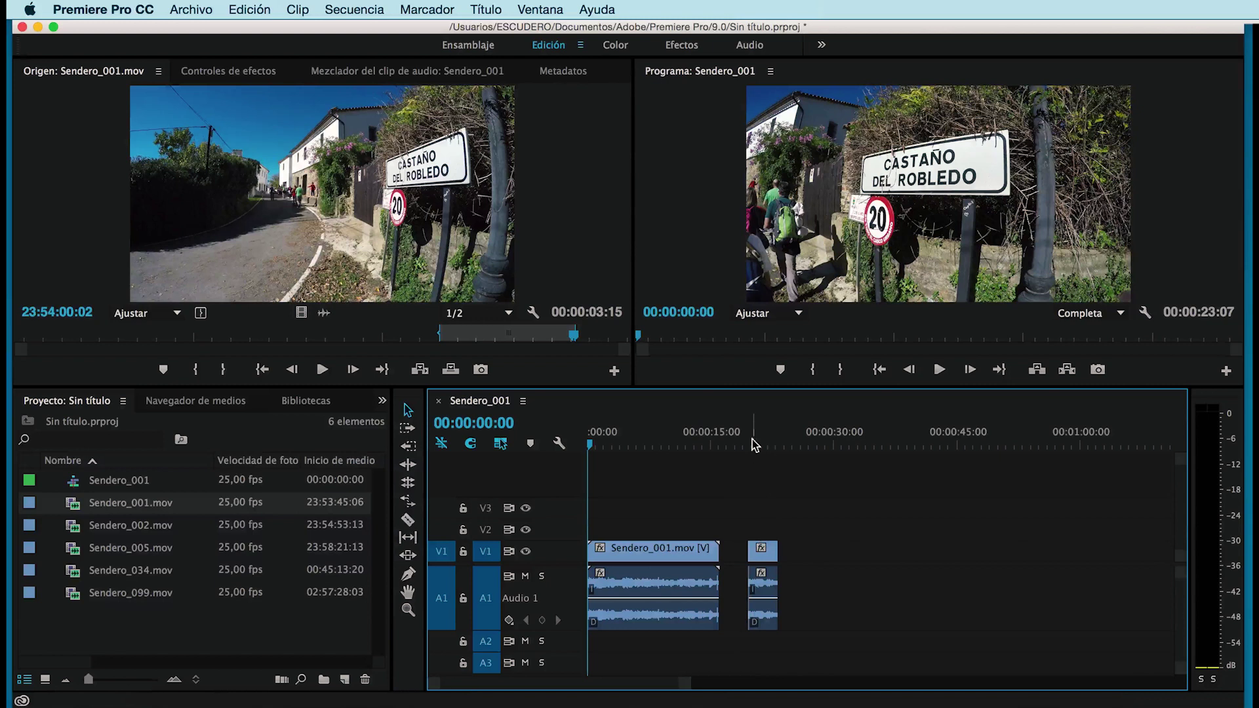
left_click_drag(754, 444, 779, 444)
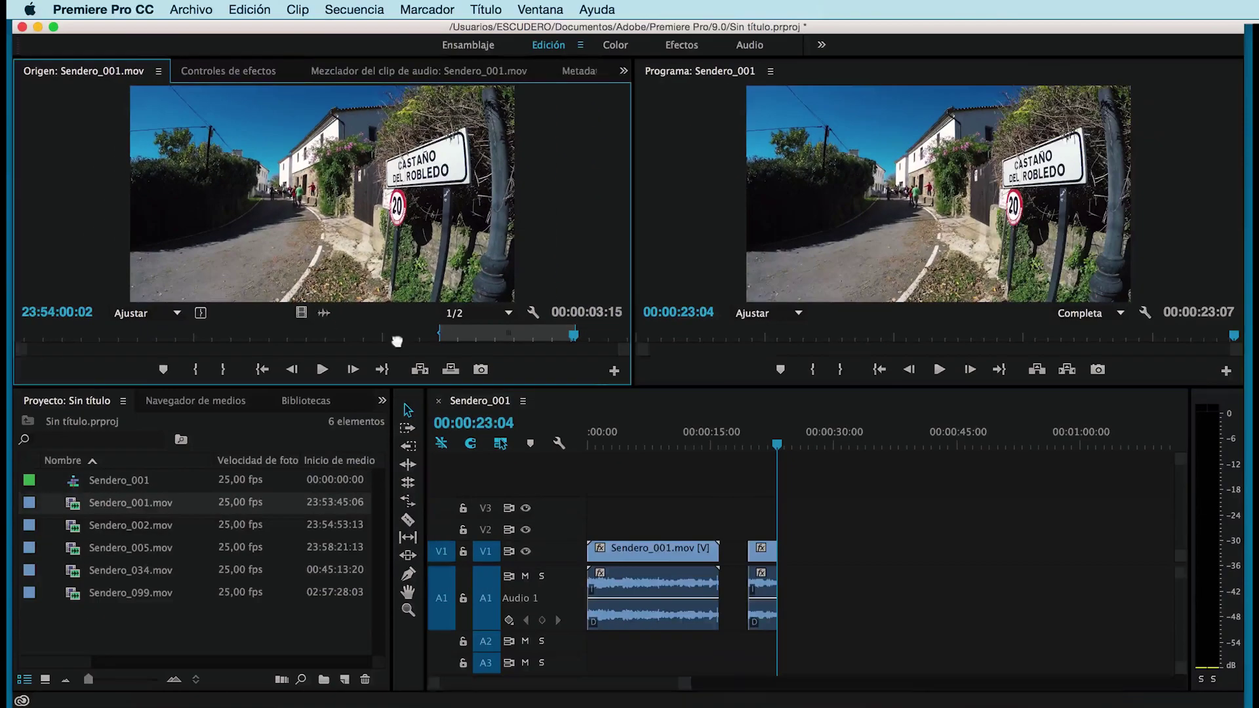
mouse_move(301, 313)
left_mouse_down()
mouse_move(725, 523)
mouse_move(812, 546)
left_mouse_up()
left_click_drag(821, 439, 828, 583)
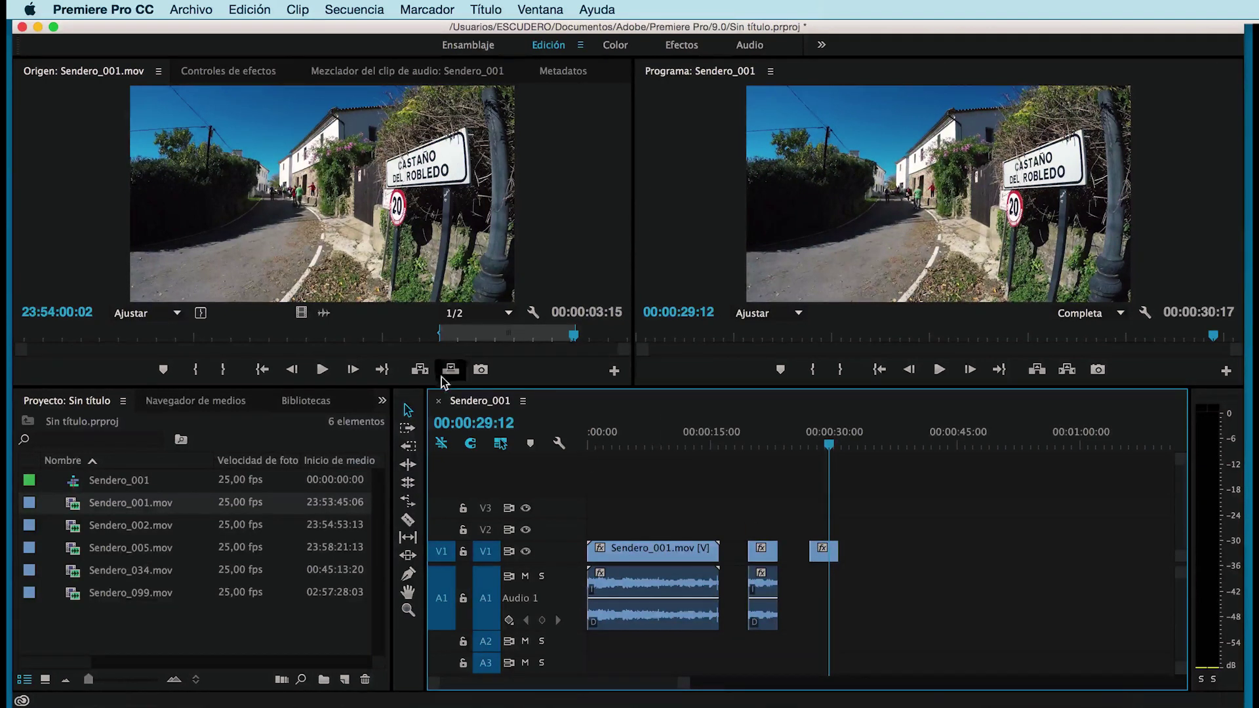
left_click(321, 315)
left_click_drag(735, 459, 881, 526)
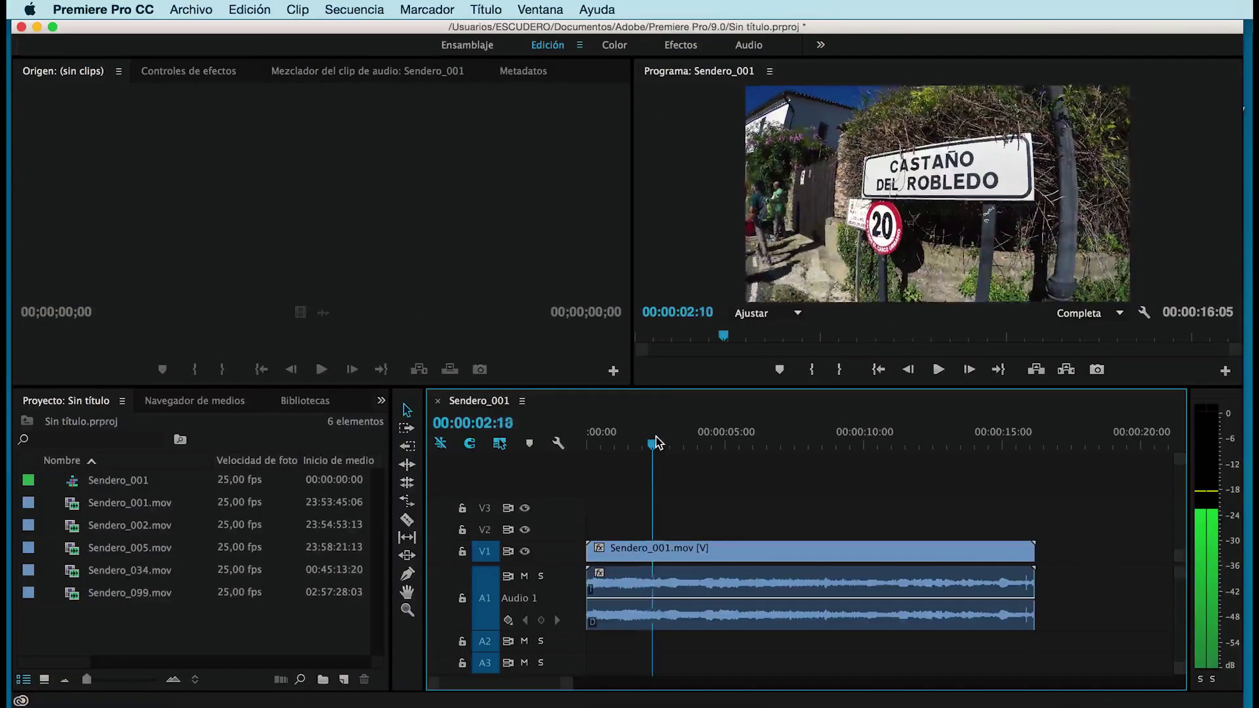
left_click_drag(713, 433, 576, 440)
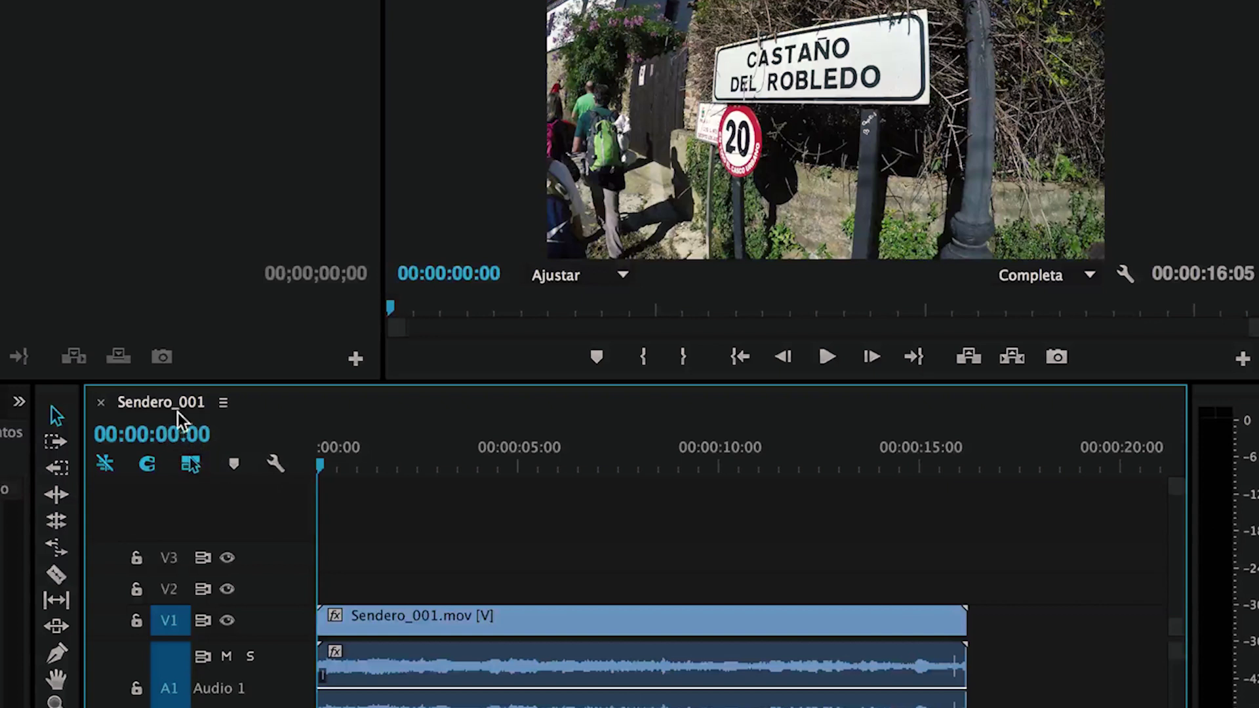
mouse_move(322, 471)
left_mouse_down()
mouse_move(577, 473)
mouse_move(290, 476)
left_mouse_up()
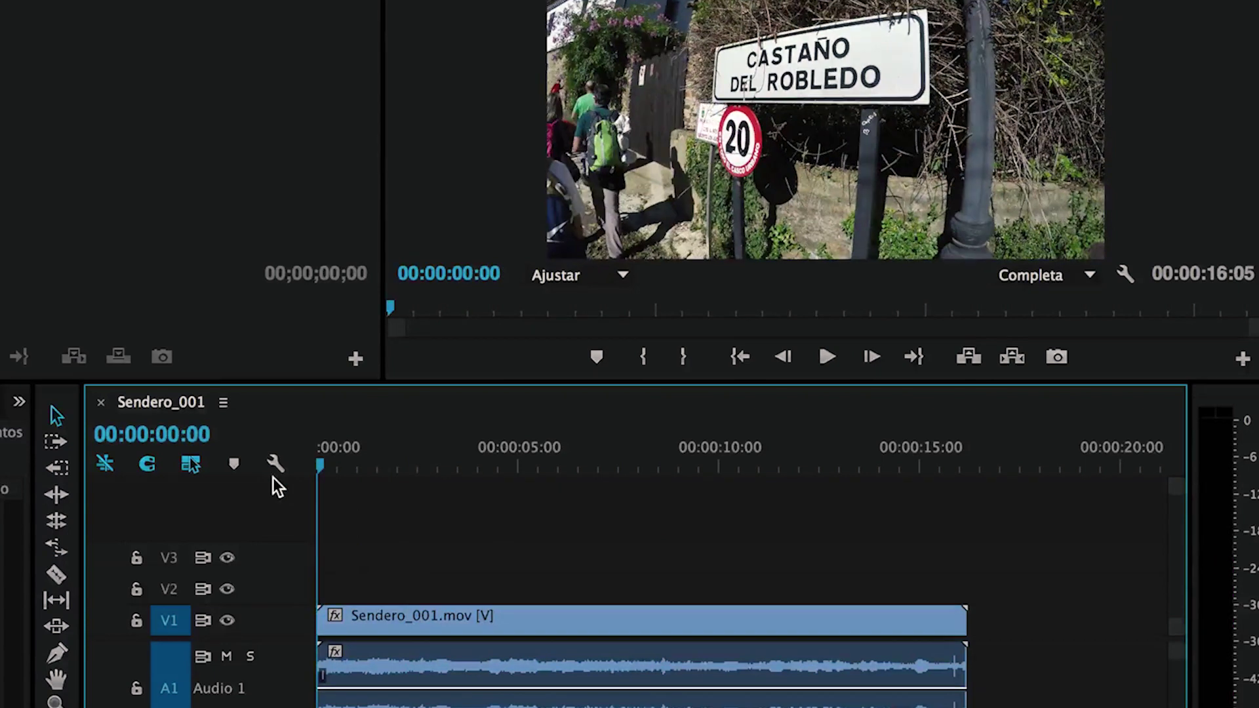
left_click(826, 358)
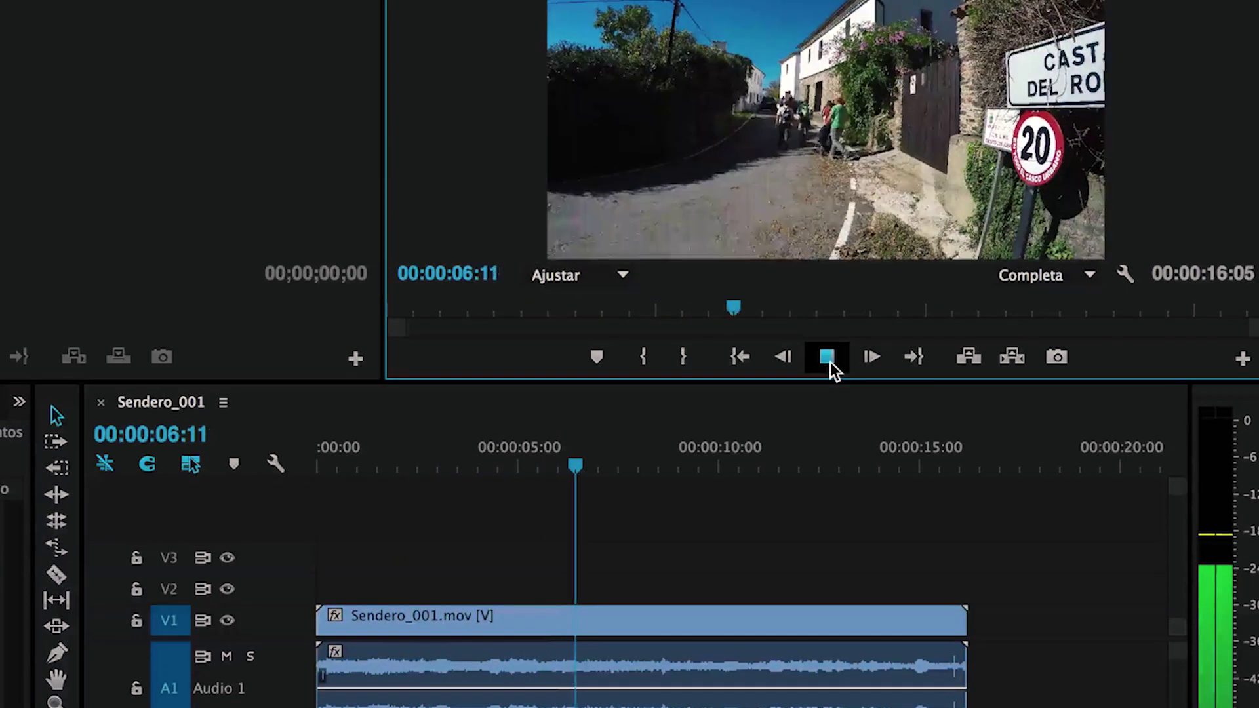
left_click(829, 362)
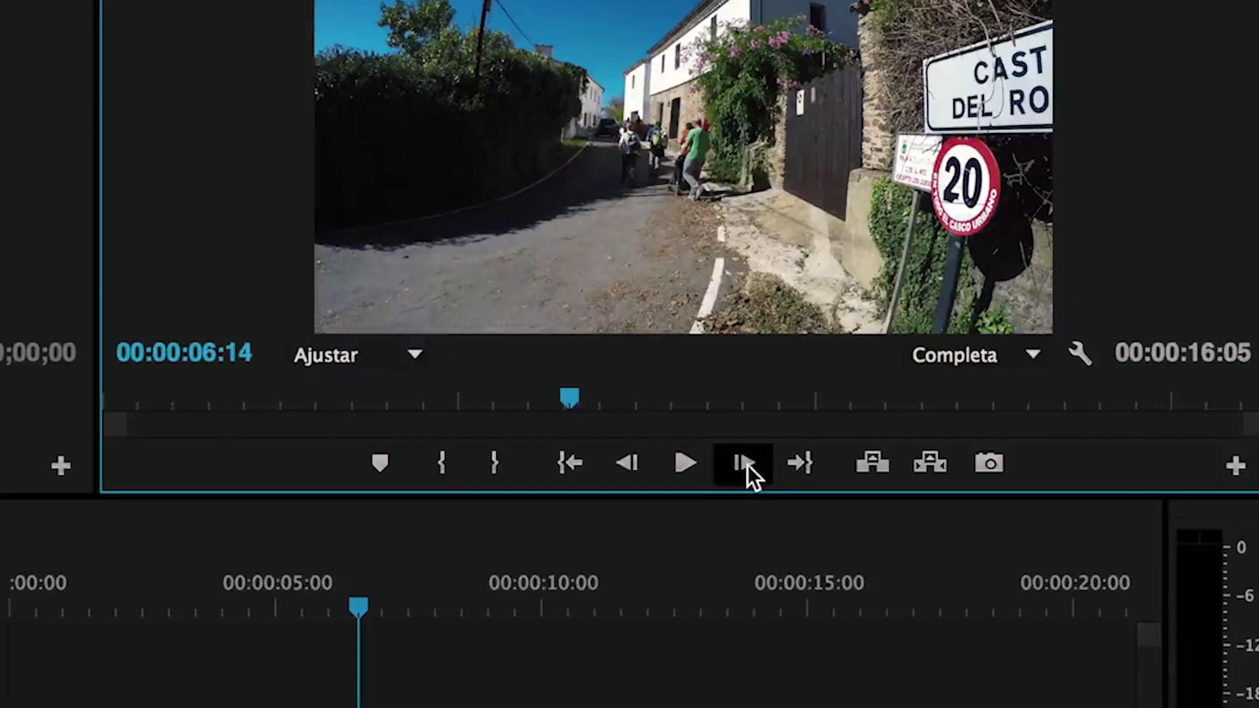
left_click(871, 360)
left_click(871, 359)
left_click(870, 360)
left_click(748, 466)
left_click(747, 465)
left_click(748, 466)
left_click(747, 466)
left_click(748, 465)
left_click(624, 472)
left_click(624, 472)
left_click(625, 472)
left_click(624, 472)
left_click(624, 472)
left_click(624, 472)
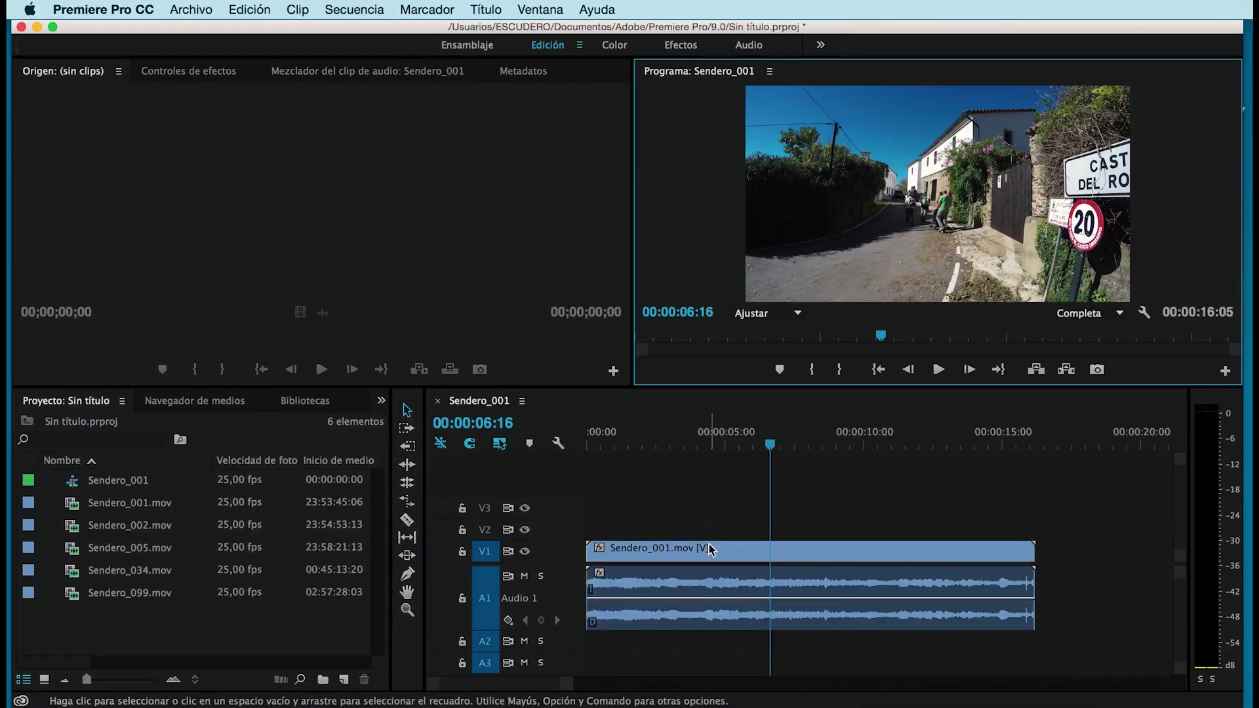
Move Sendero_001.mov 3 seconds later in the sequence, leaving an empty lead-in
left_click(709, 548)
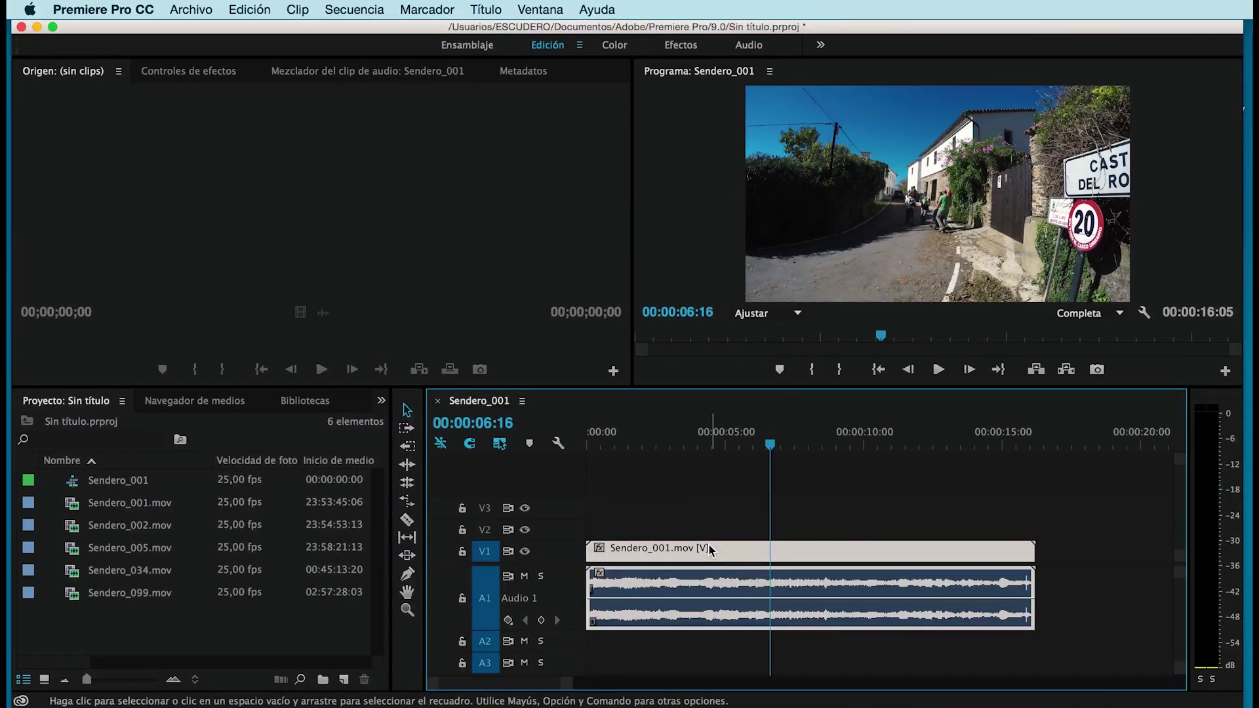
mouse_move(708, 549)
left_mouse_down()
mouse_move(813, 561)
mouse_move(708, 557)
left_mouse_up()
mouse_move(663, 436)
left_mouse_down()
mouse_move(627, 449)
mouse_move(671, 451)
left_mouse_up()
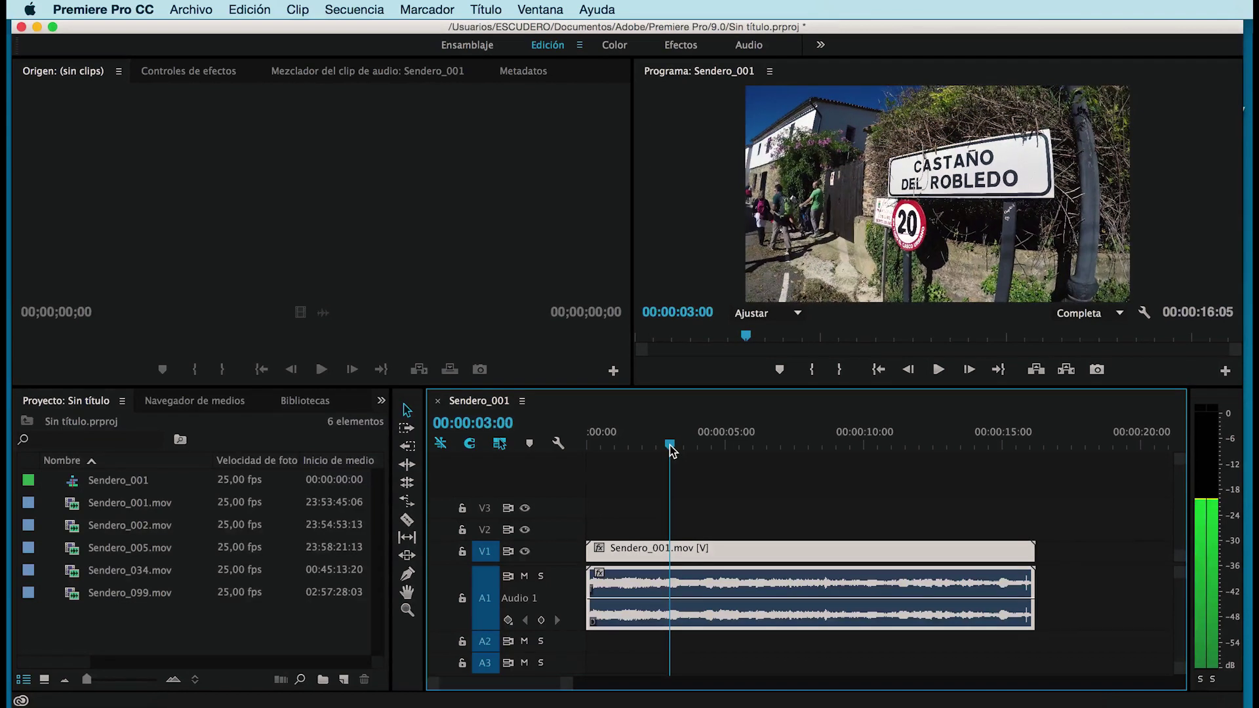
left_click_drag(691, 550, 774, 545)
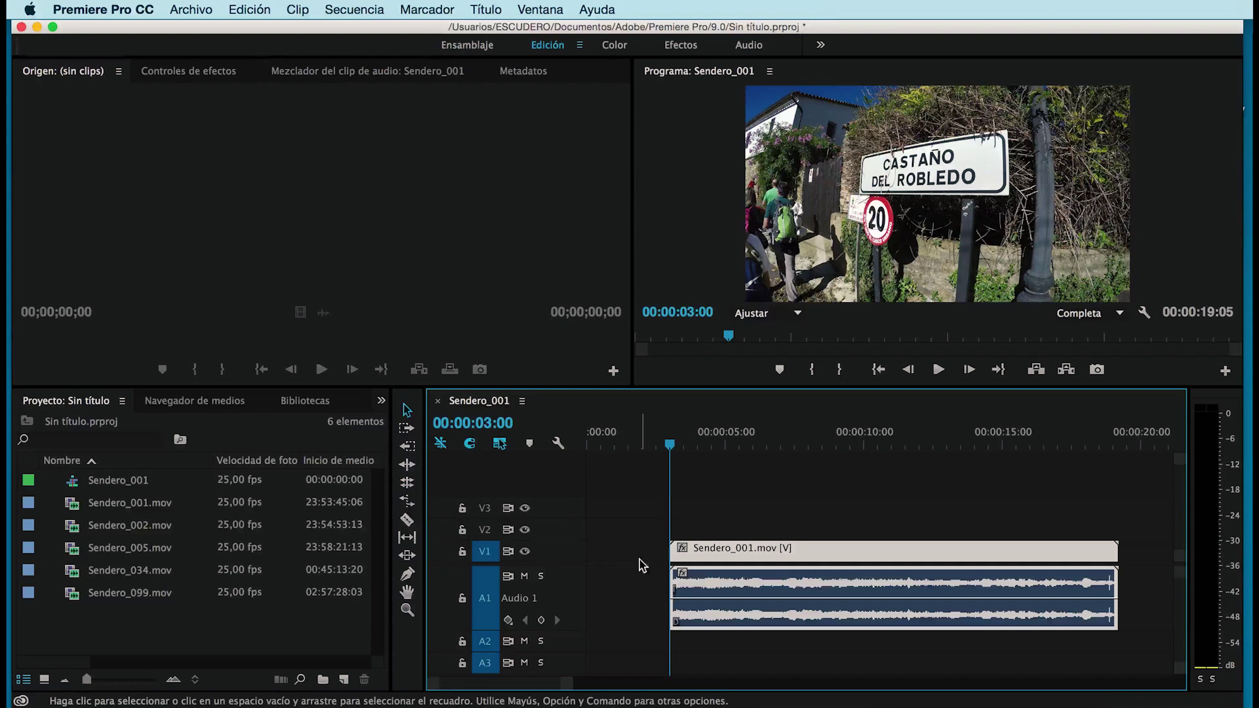
Play the sequence from the start to preview the 3-second gap
left_click_drag(668, 446, 636, 446)
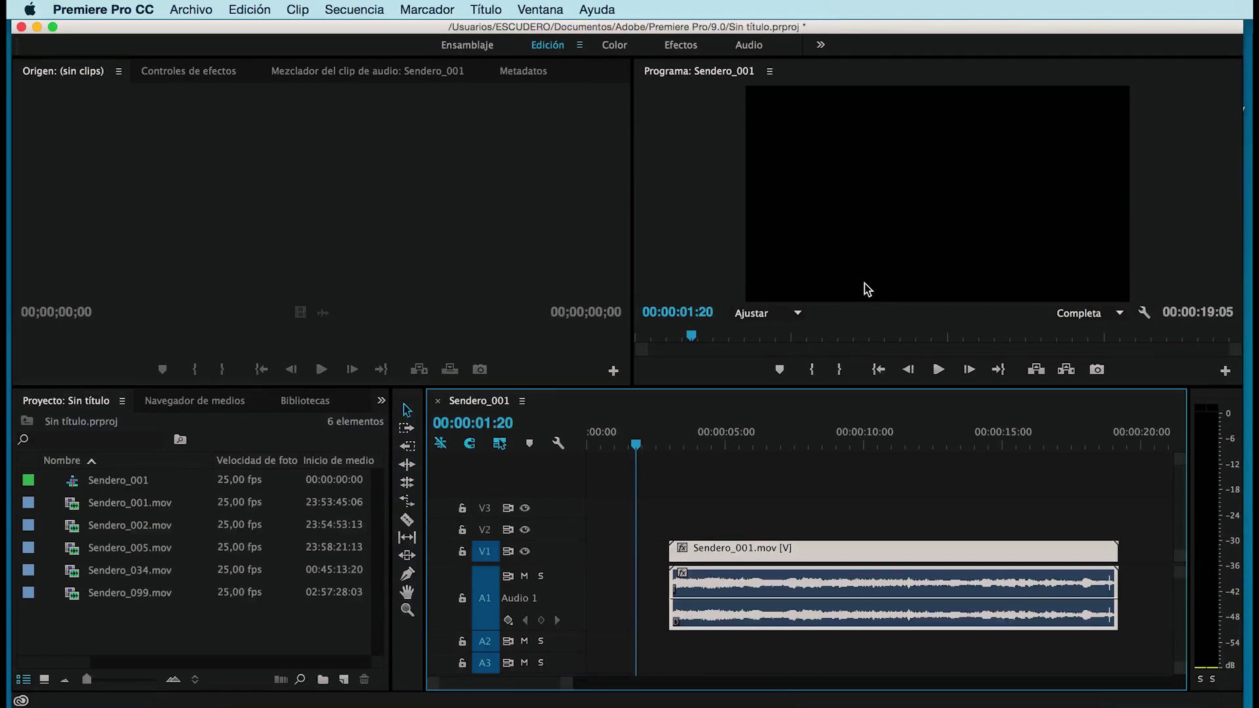
left_click_drag(636, 449, 571, 451)
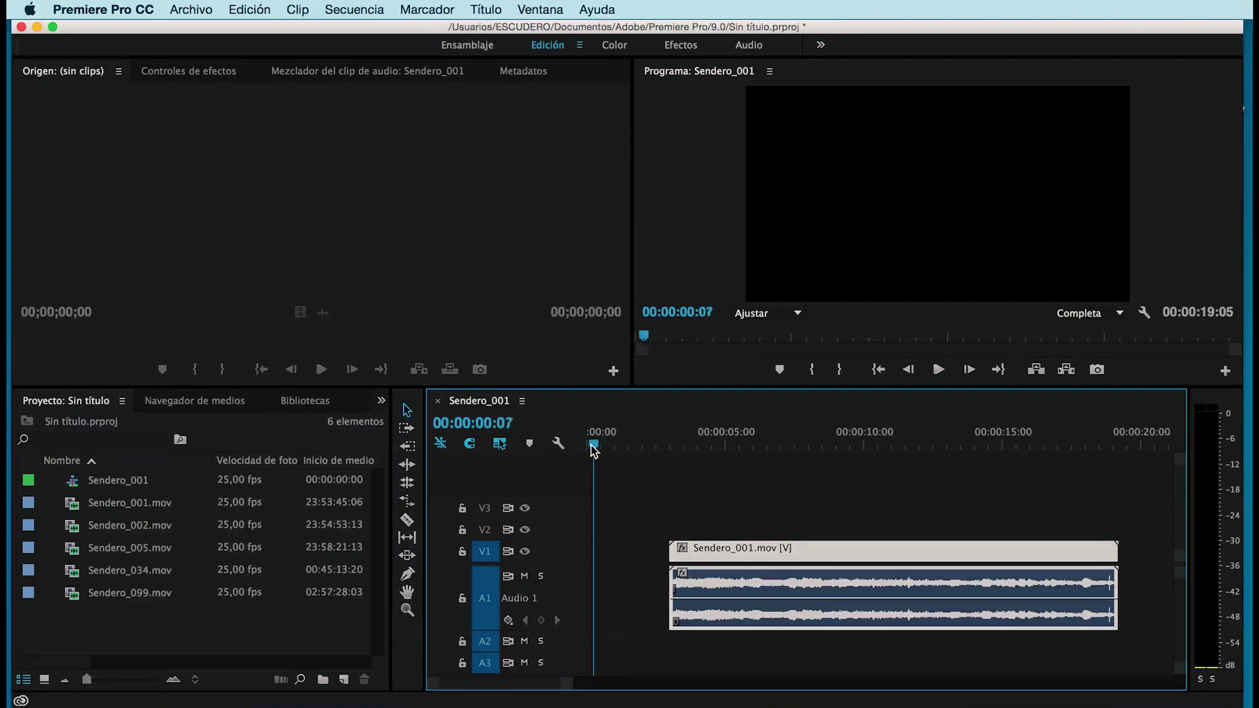
left_click(939, 371)
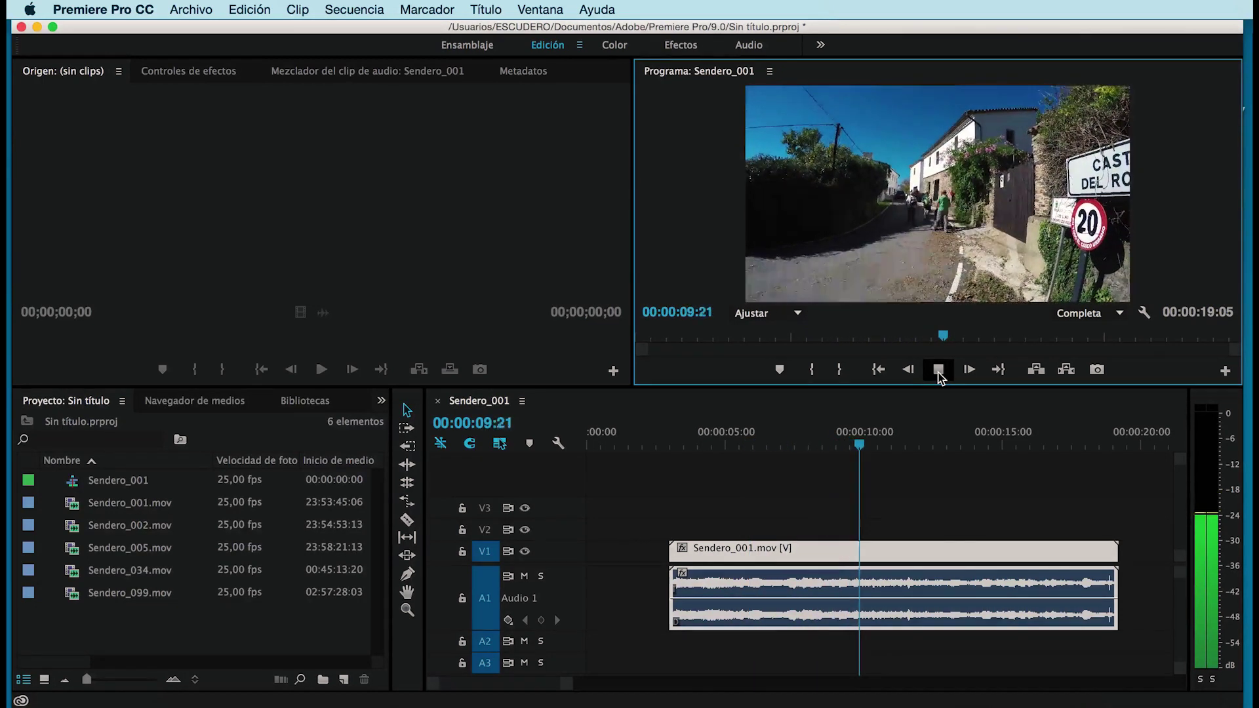
left_click(936, 371)
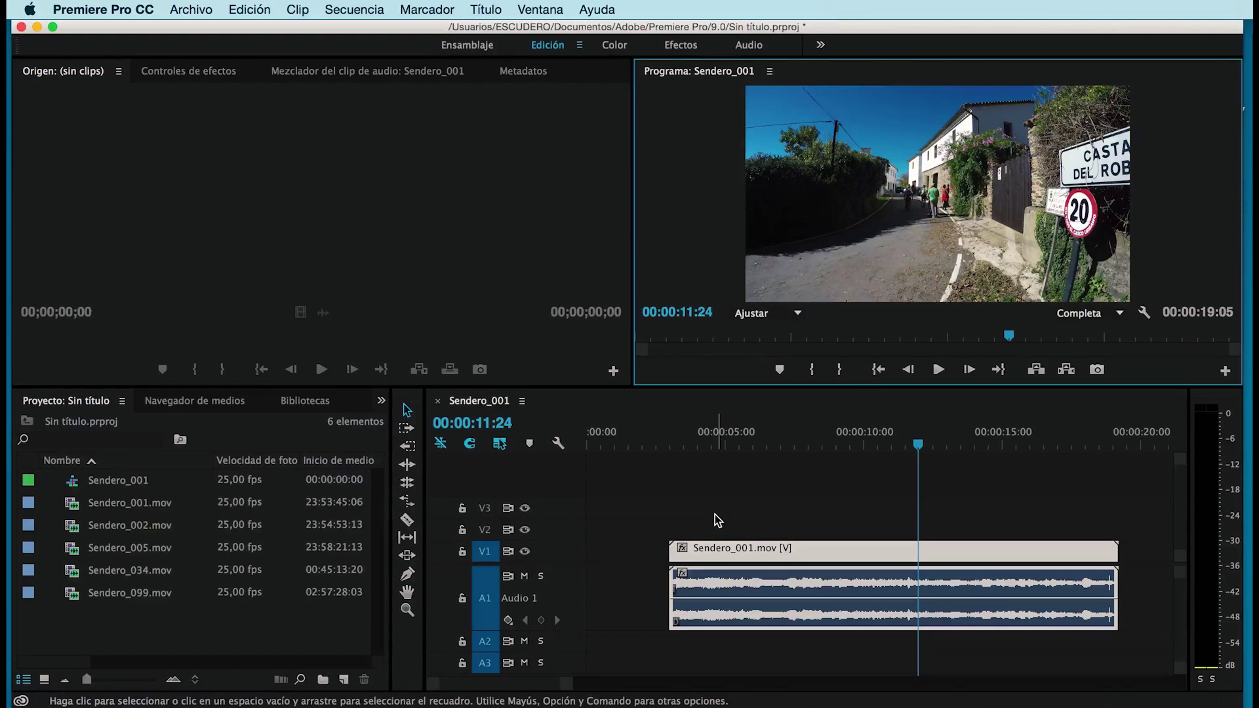
Trim Sendero_001.mov down to the roughly four-second section from 13:04 to 17:03
mouse_move(667, 446)
left_mouse_down()
mouse_move(1082, 444)
mouse_move(919, 445)
mouse_move(950, 446)
left_mouse_up()
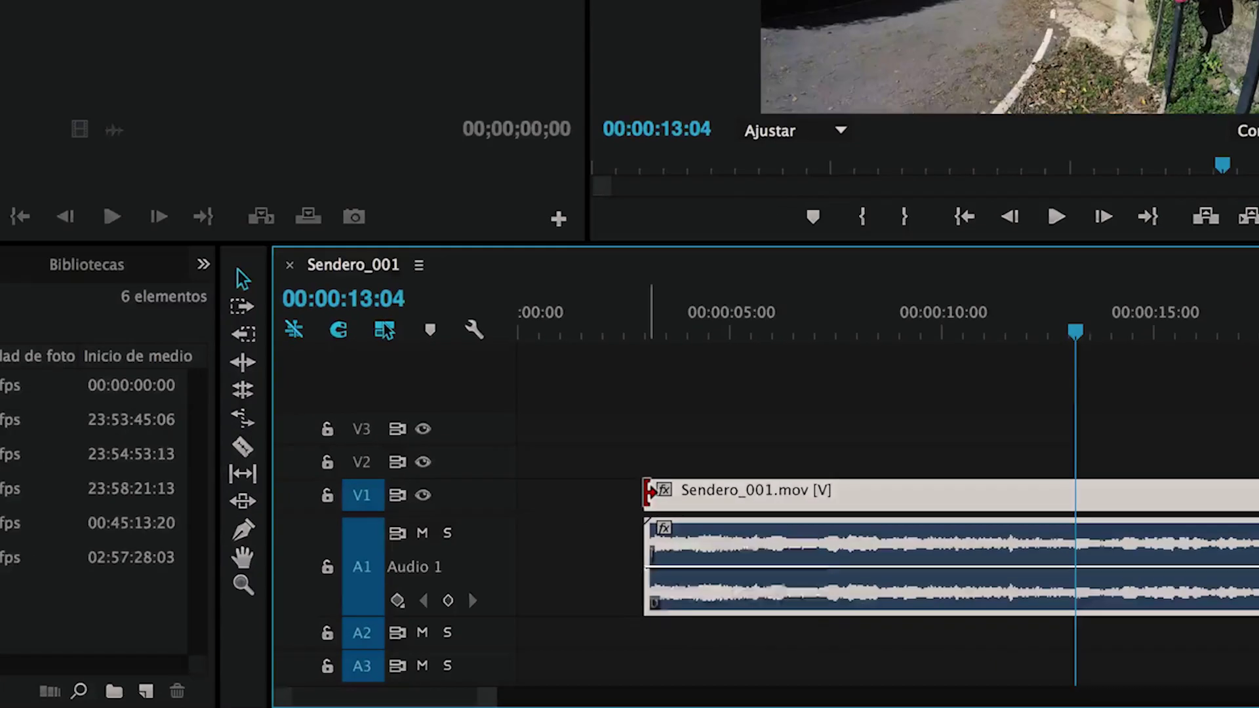
mouse_move(675, 551)
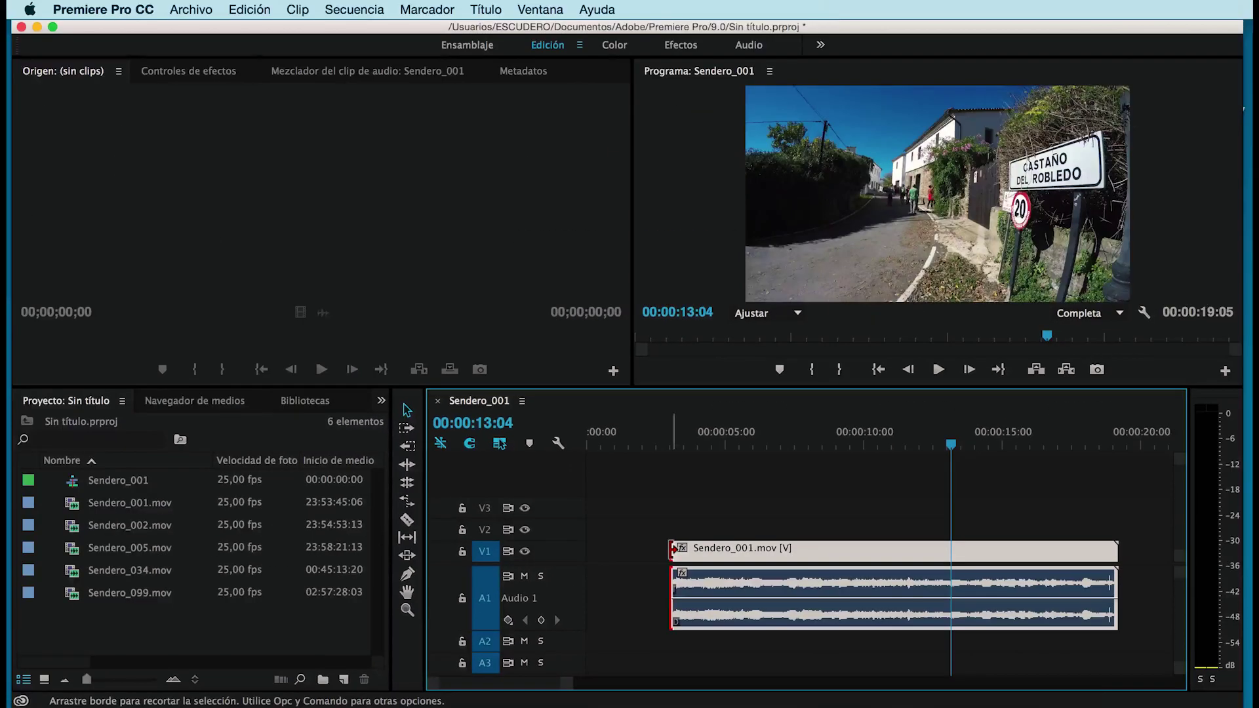
left_click_drag(675, 551, 945, 539)
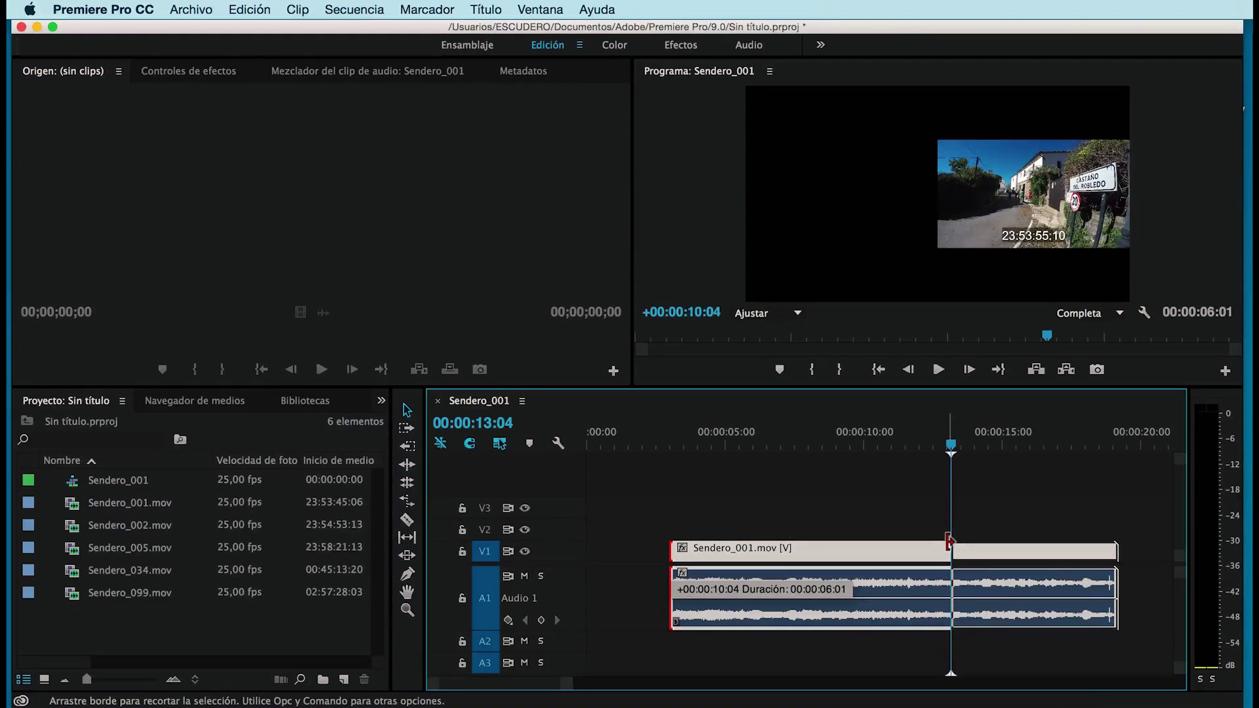
left_click_drag(945, 539, 948, 542)
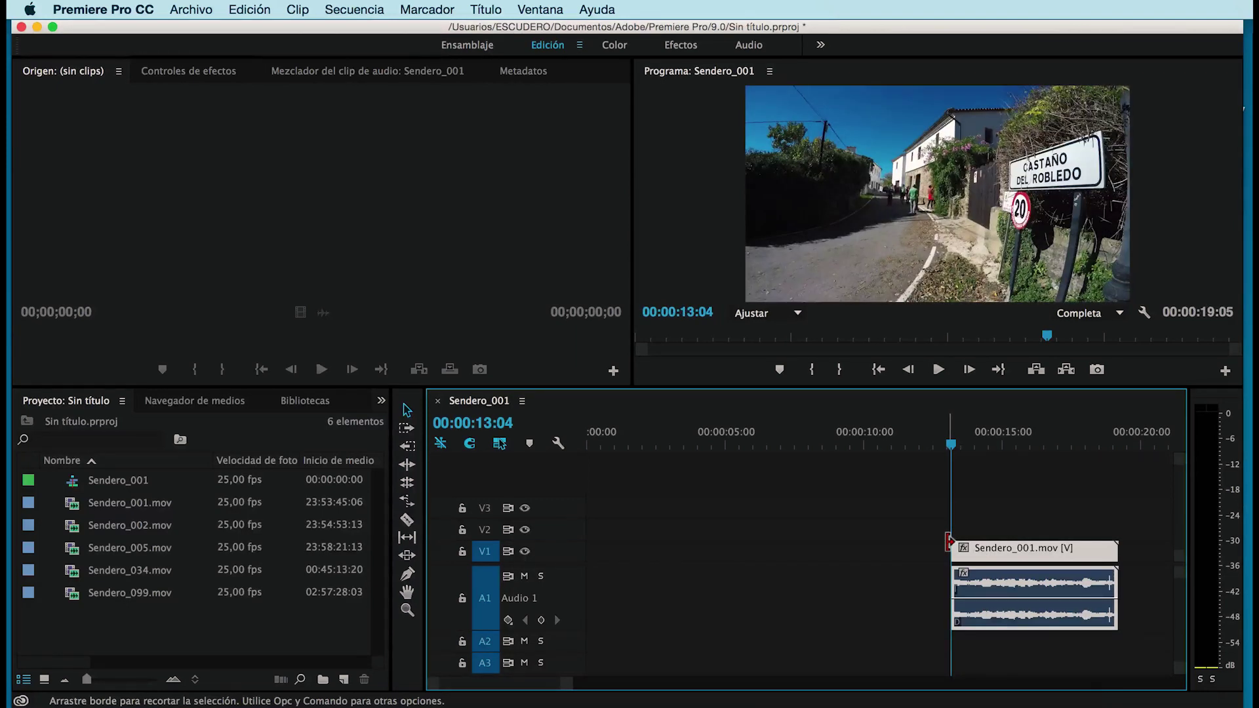
left_click_drag(951, 445, 1061, 456)
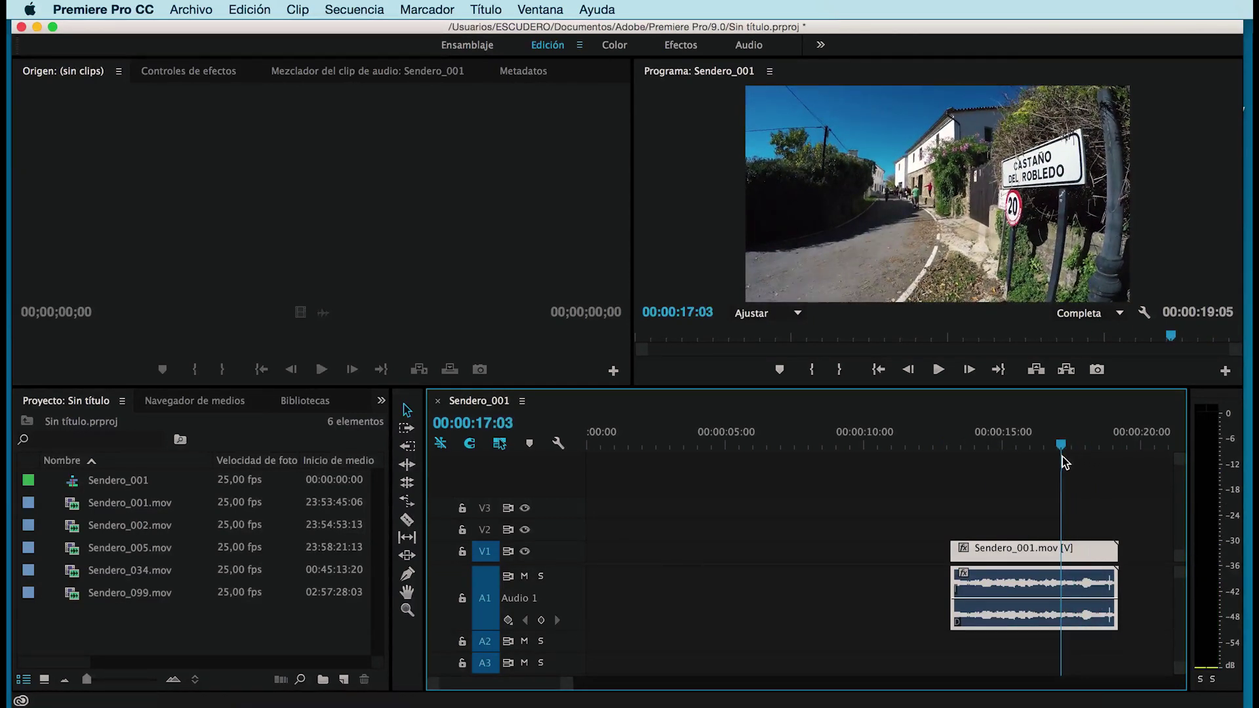
left_click_drag(1111, 551, 1062, 552)
Move the trimmed clip to start exactly at 00:00:03:00
mouse_move(662, 444)
left_mouse_down()
mouse_move(634, 451)
mouse_move(672, 455)
left_mouse_up()
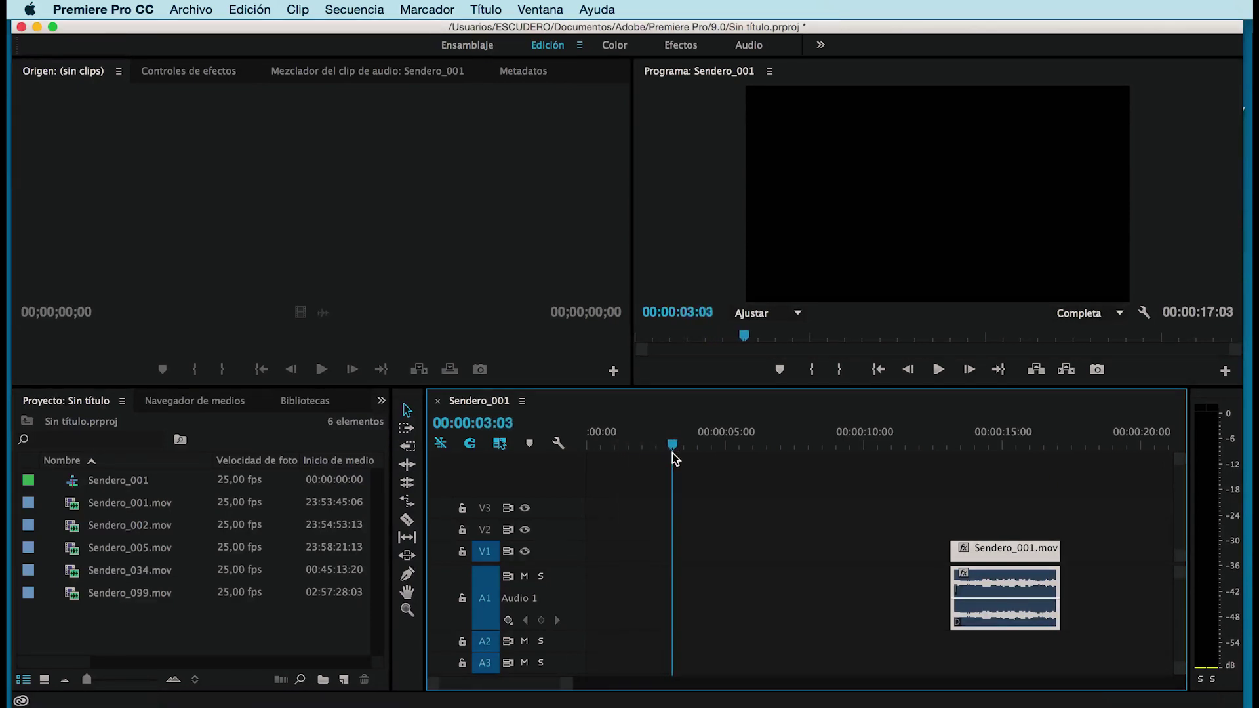
left_click_drag(671, 451, 669, 451)
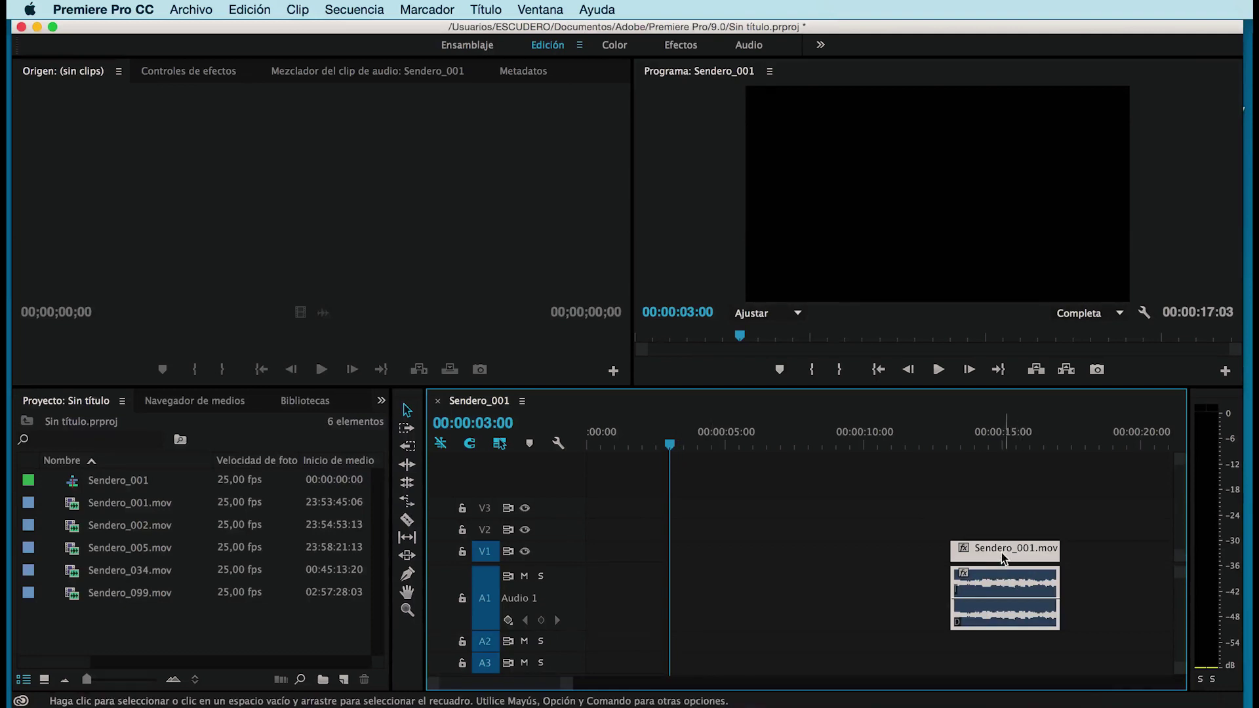
left_click_drag(1002, 558, 729, 552)
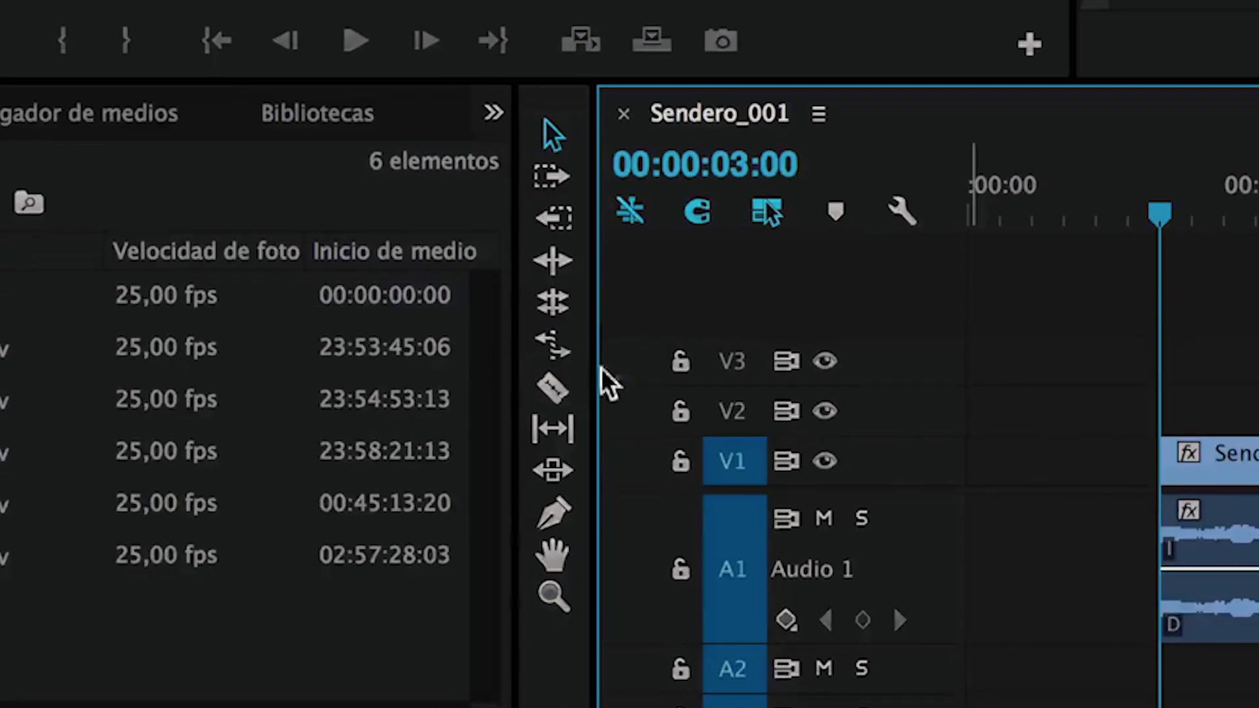
With the Razor tool active, add Sendero_001.mov again after the first clip
left_click(571, 395)
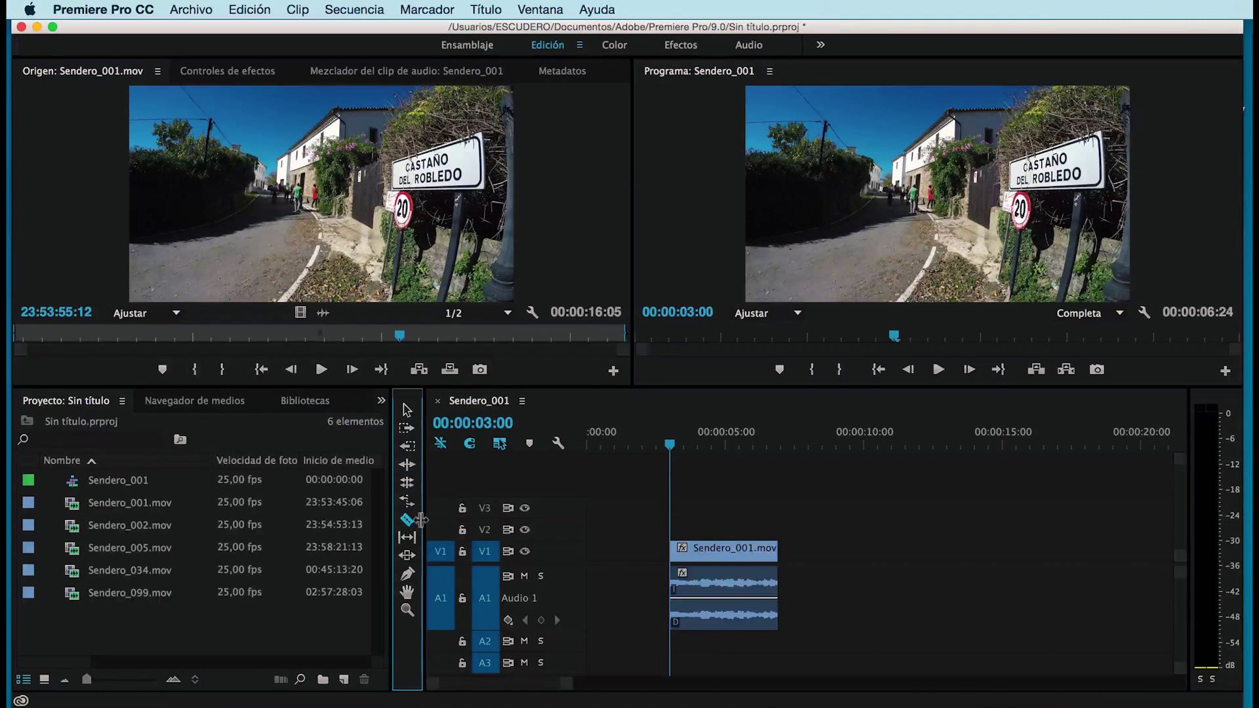
left_click_drag(77, 507, 795, 548)
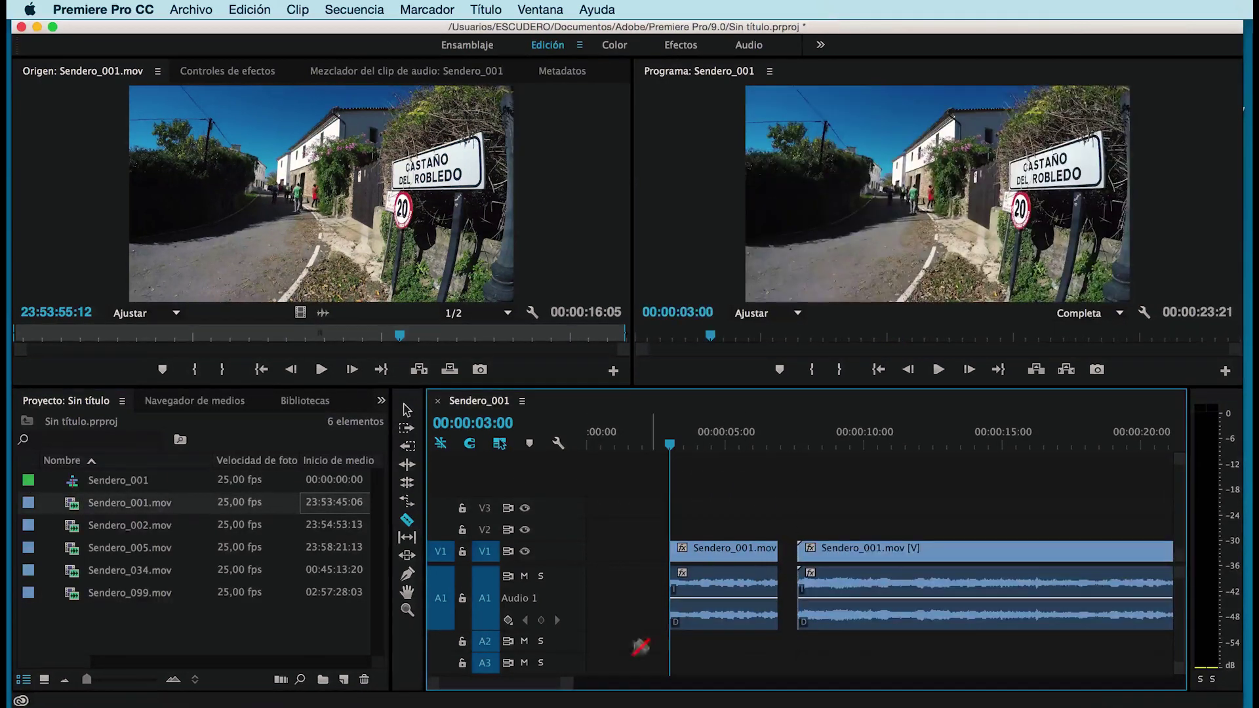
left_click_drag(568, 682, 593, 682)
left_click_drag(754, 446, 937, 453)
Split the second clip at 00:00:18:10 and park the playhead at 00:00:22:20
left_click_drag(917, 303, 915, 302)
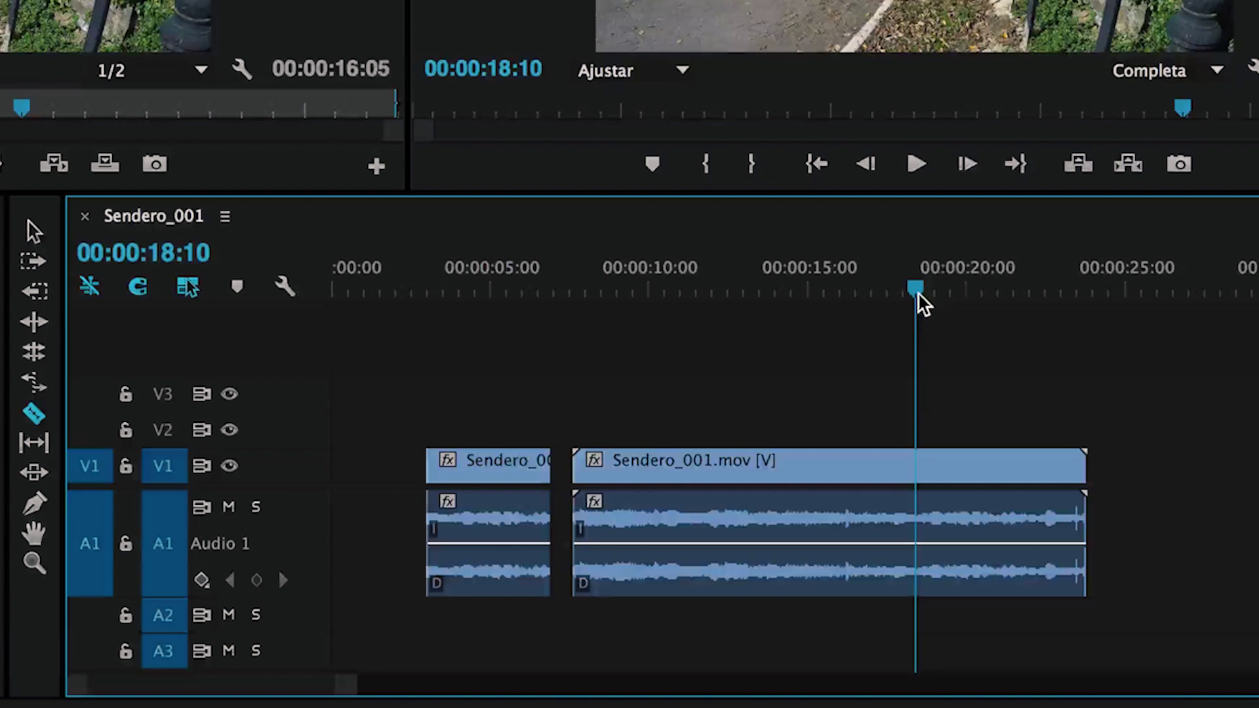
left_click(917, 462)
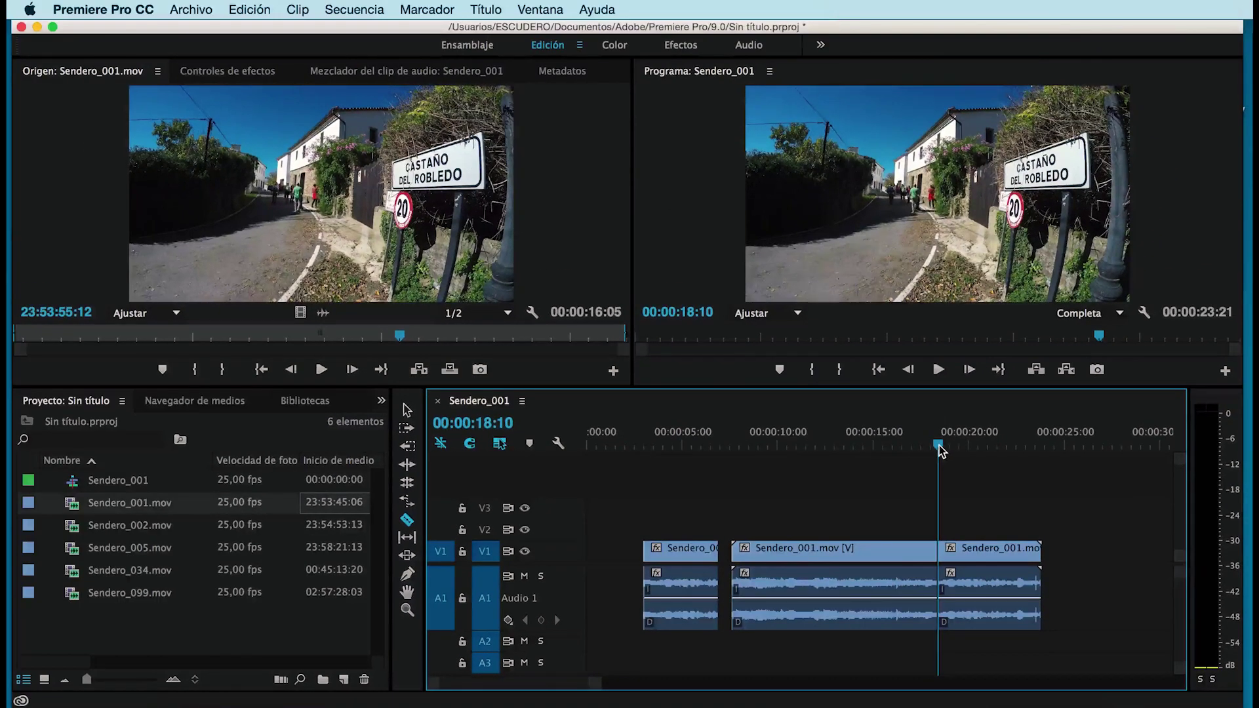
left_click_drag(940, 451, 1027, 461)
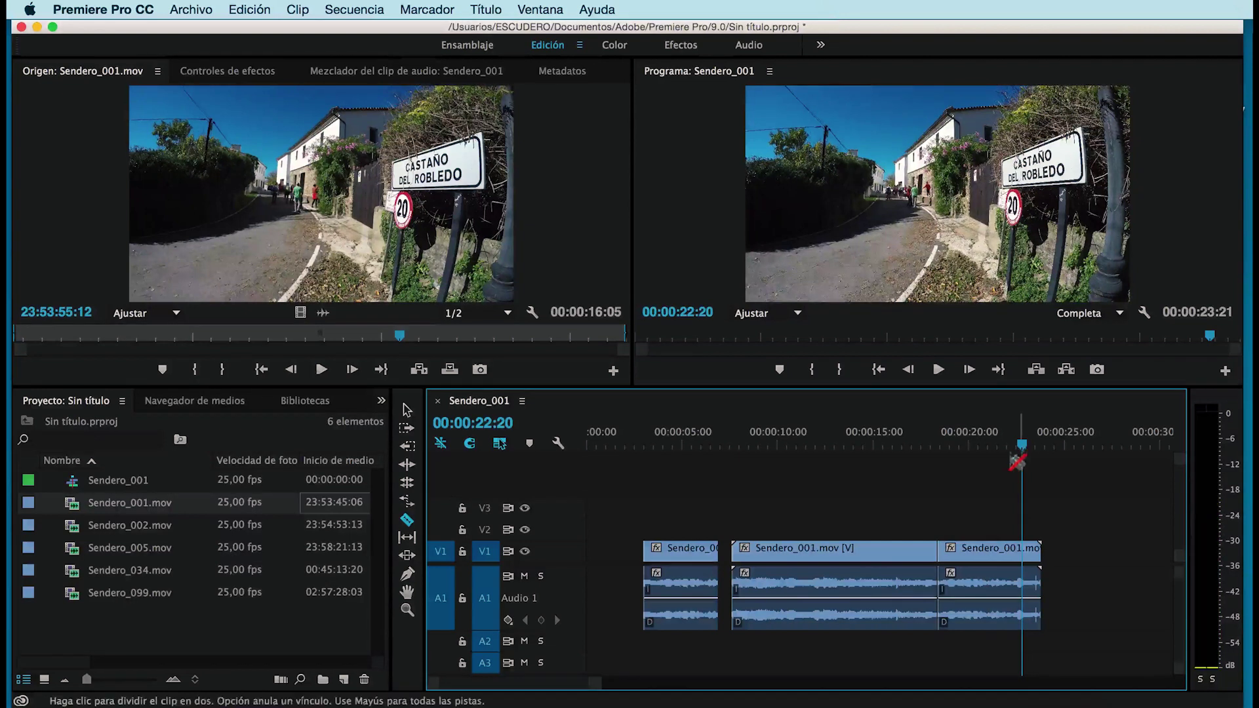
Cut the second clip at 00:00:22:20 and delete its long middle piece
left_click(1026, 548)
left_click(407, 409)
left_click(856, 545)
key("BackSpace")
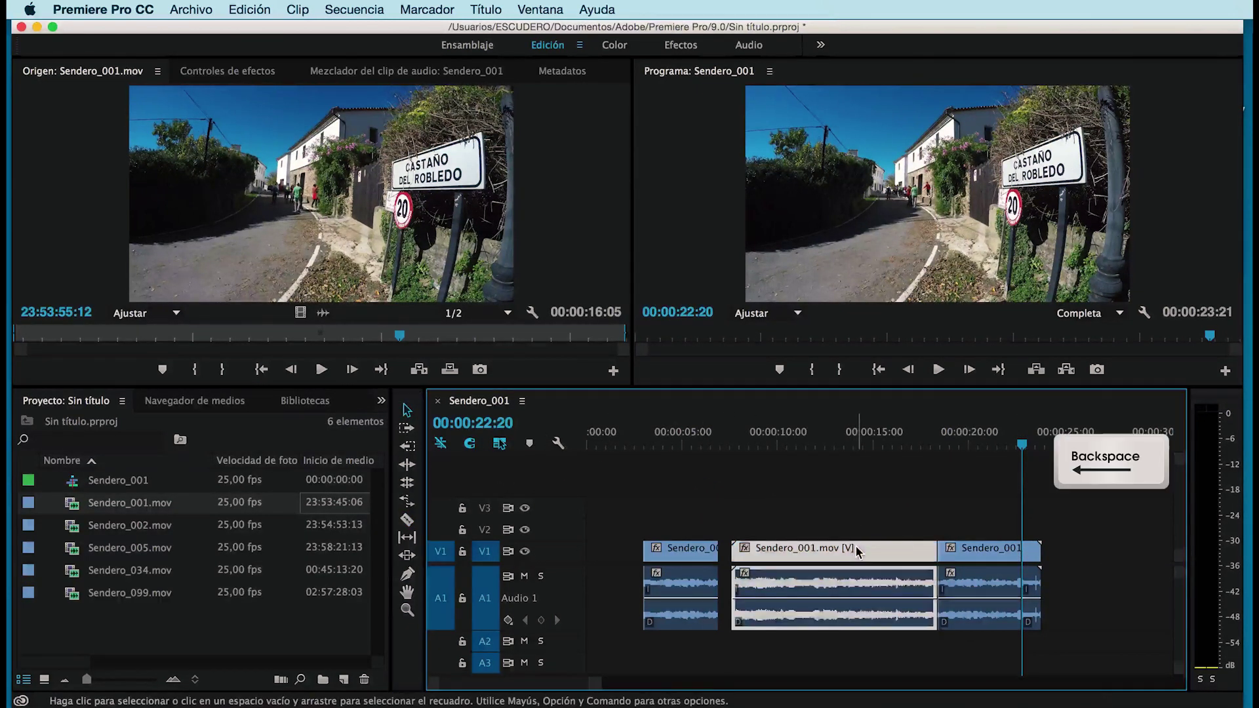
Delete the short tail after 22:20 and slide the remaining piece closer to the first clip
left_click(1034, 556)
key("BackSpace")
left_click_drag(1013, 554, 842, 554)
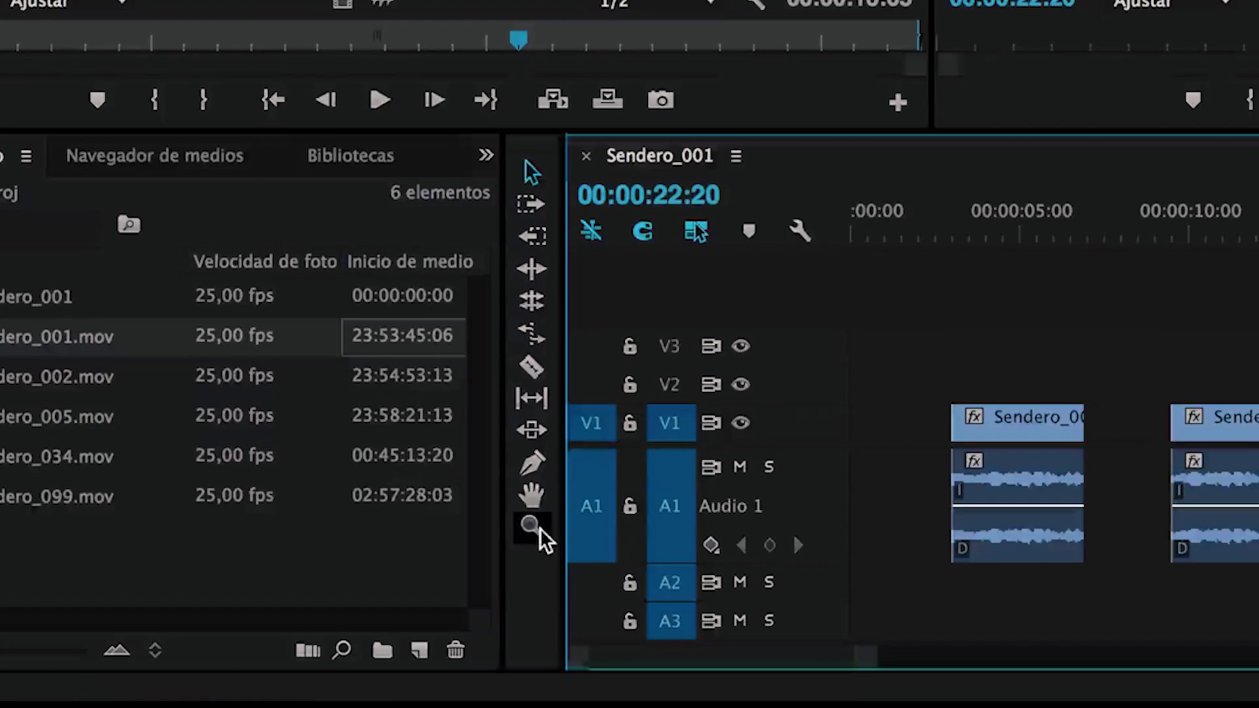
left_click(408, 611)
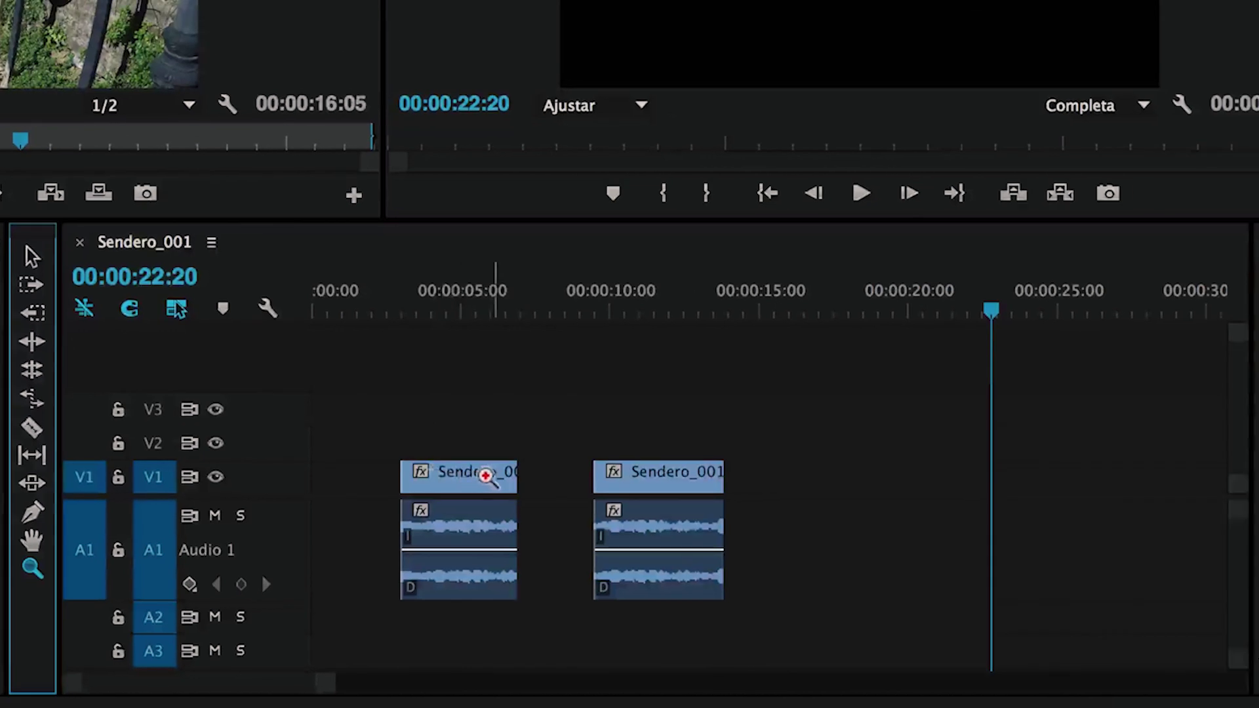
left_click(518, 468)
left_click(592, 463)
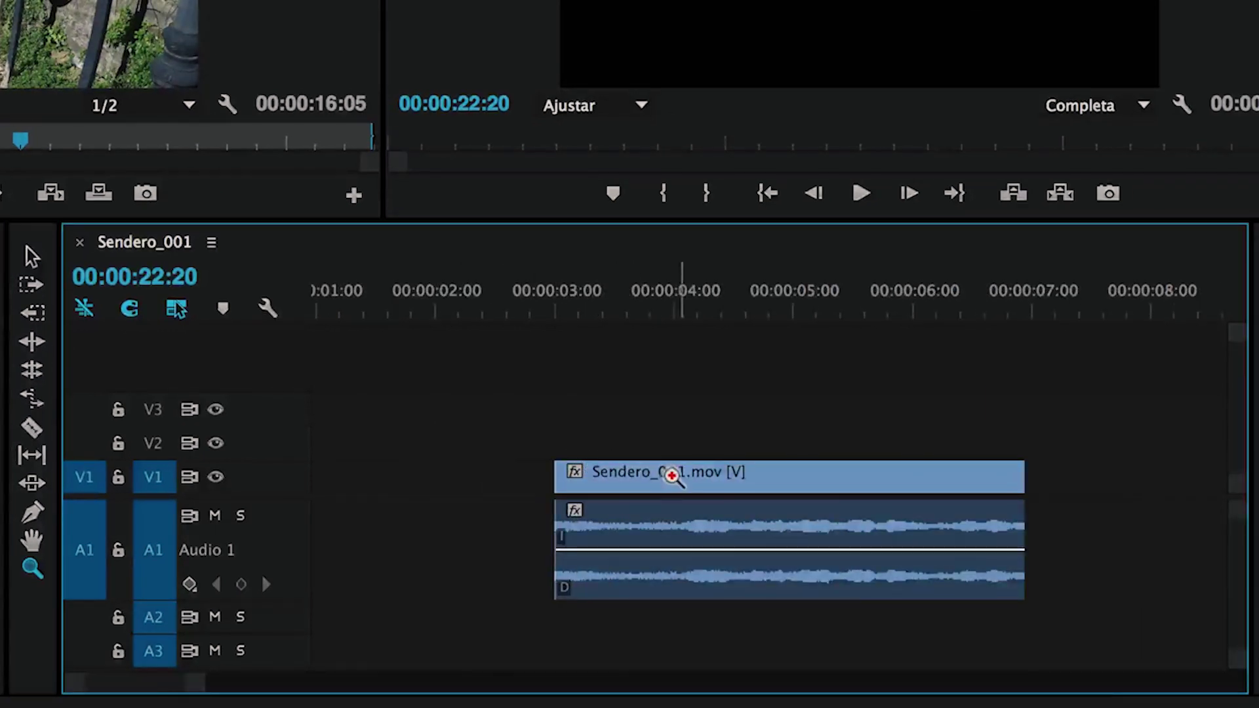
left_click(669, 471)
left_click(672, 476)
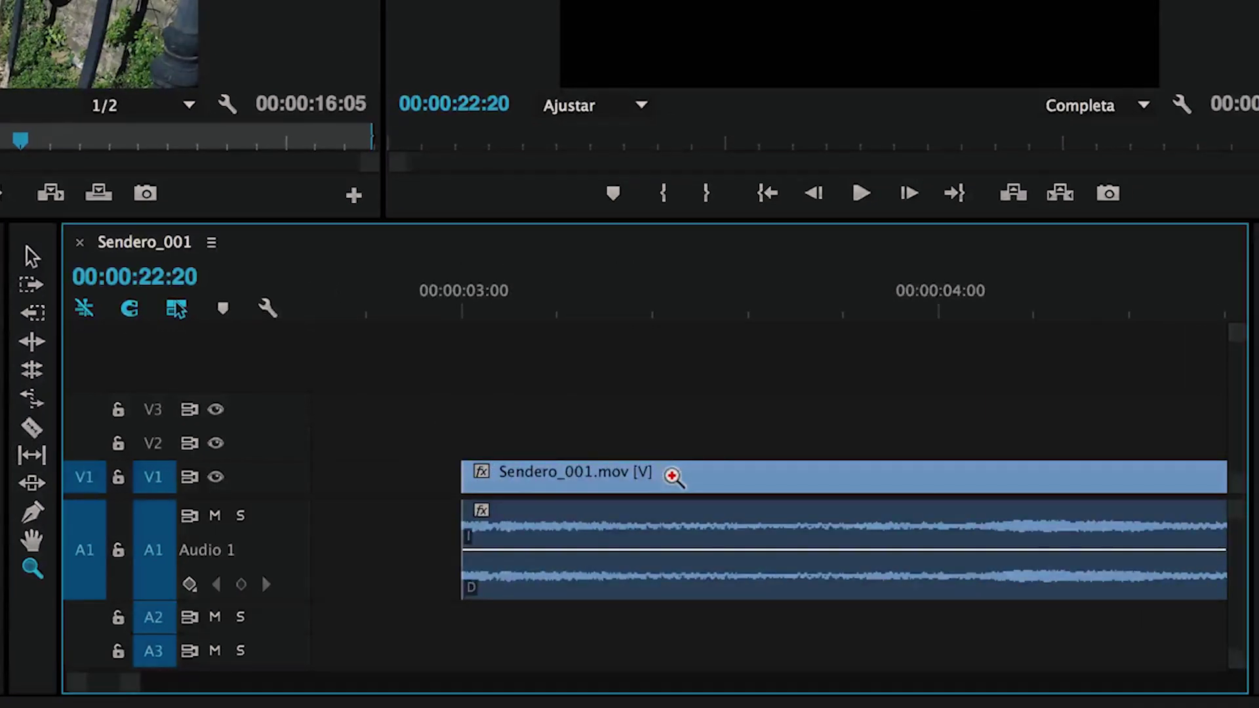
key("alt")
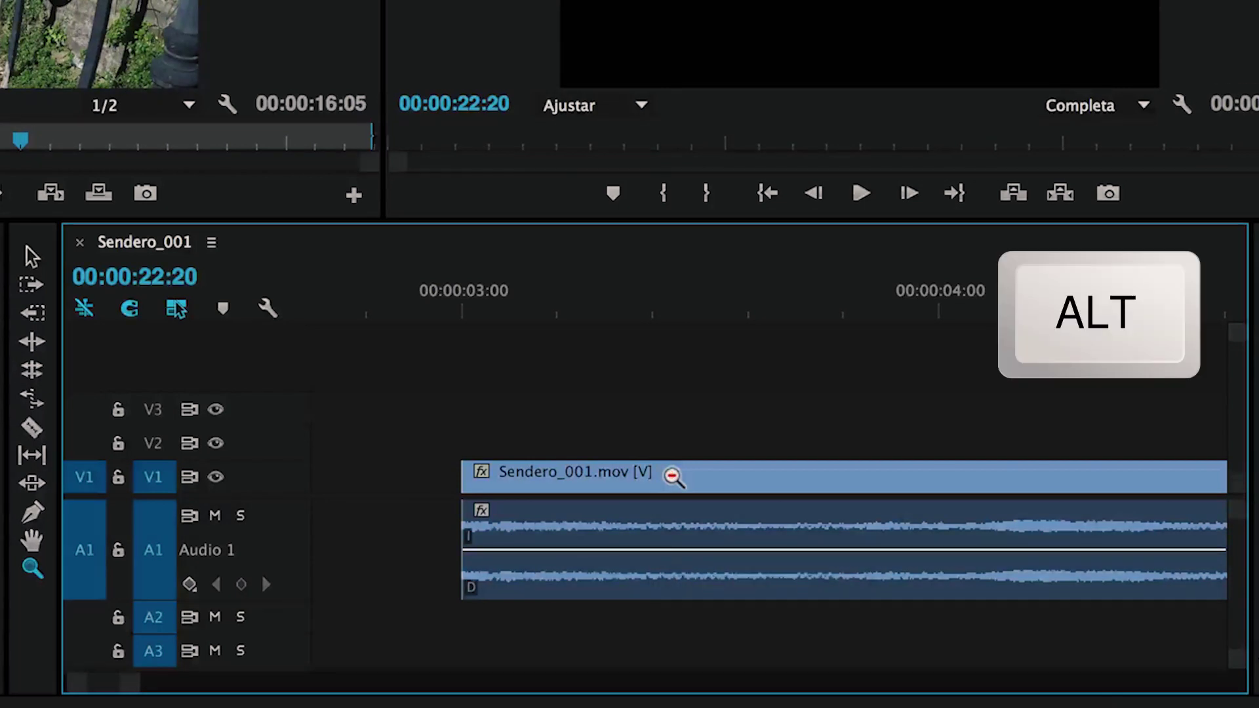
left_click(672, 475, "alt")
left_click(758, 471, "alt")
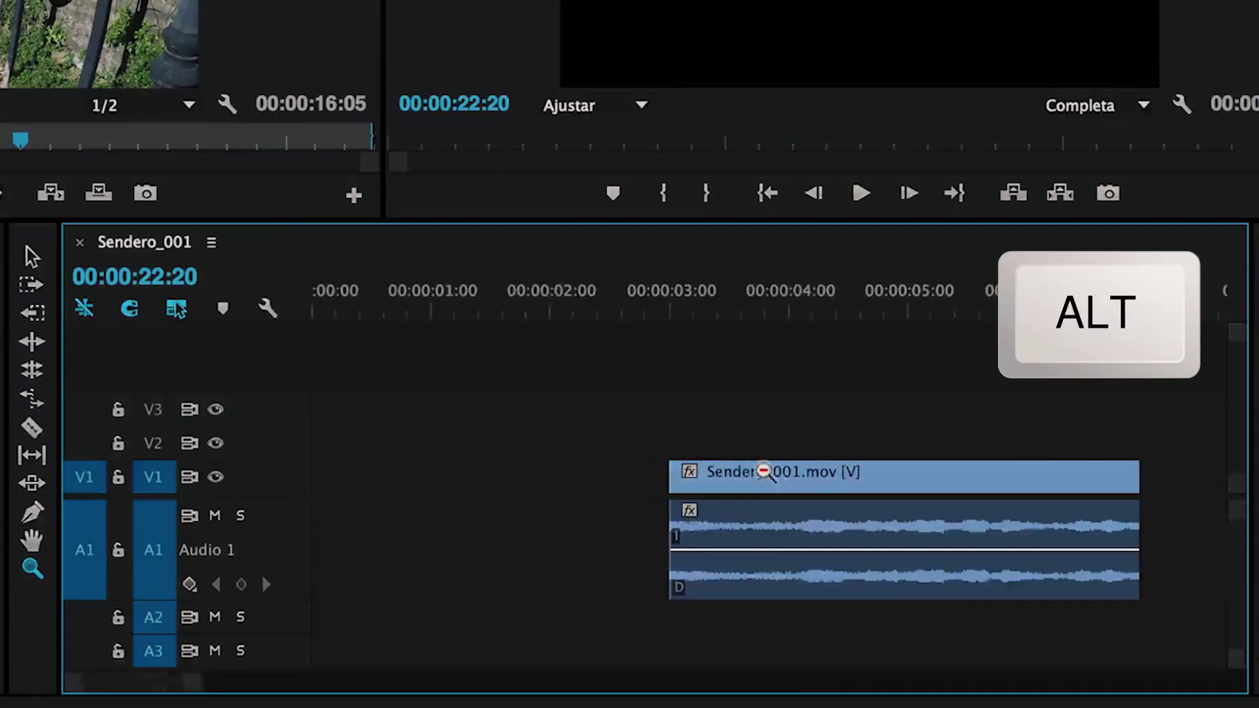
left_click(839, 462, "alt")
left_click(652, 463, "alt")
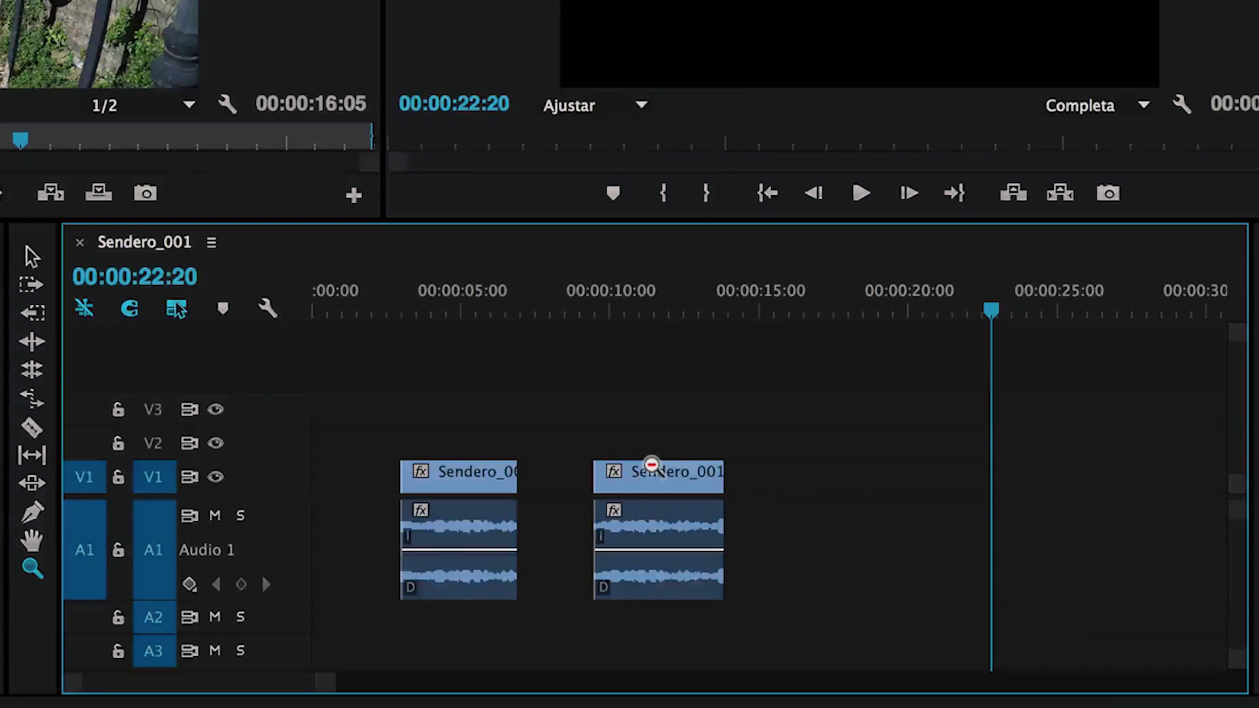
key("v")
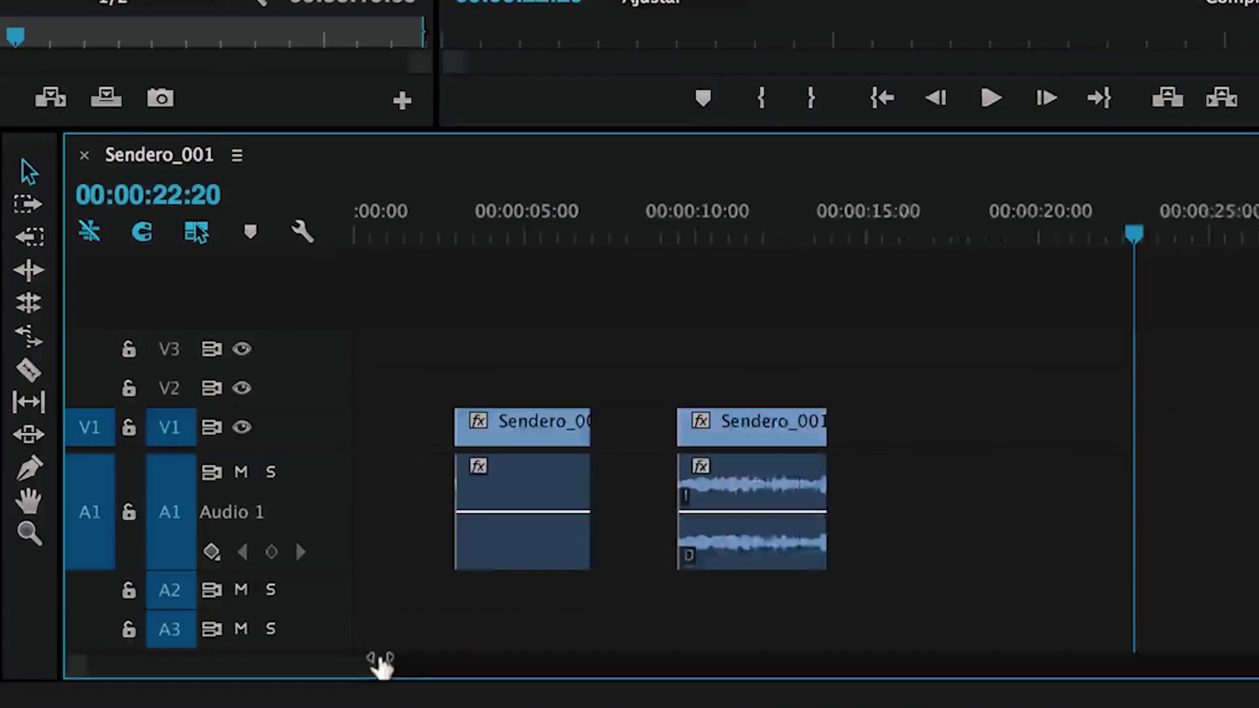
Place Sendero_002.mov on V1/A1 right after the Sendero_001 clips, nudged slightly earlier
left_click_drag(600, 683, 658, 682)
left_click_drag(485, 649, 487, 640)
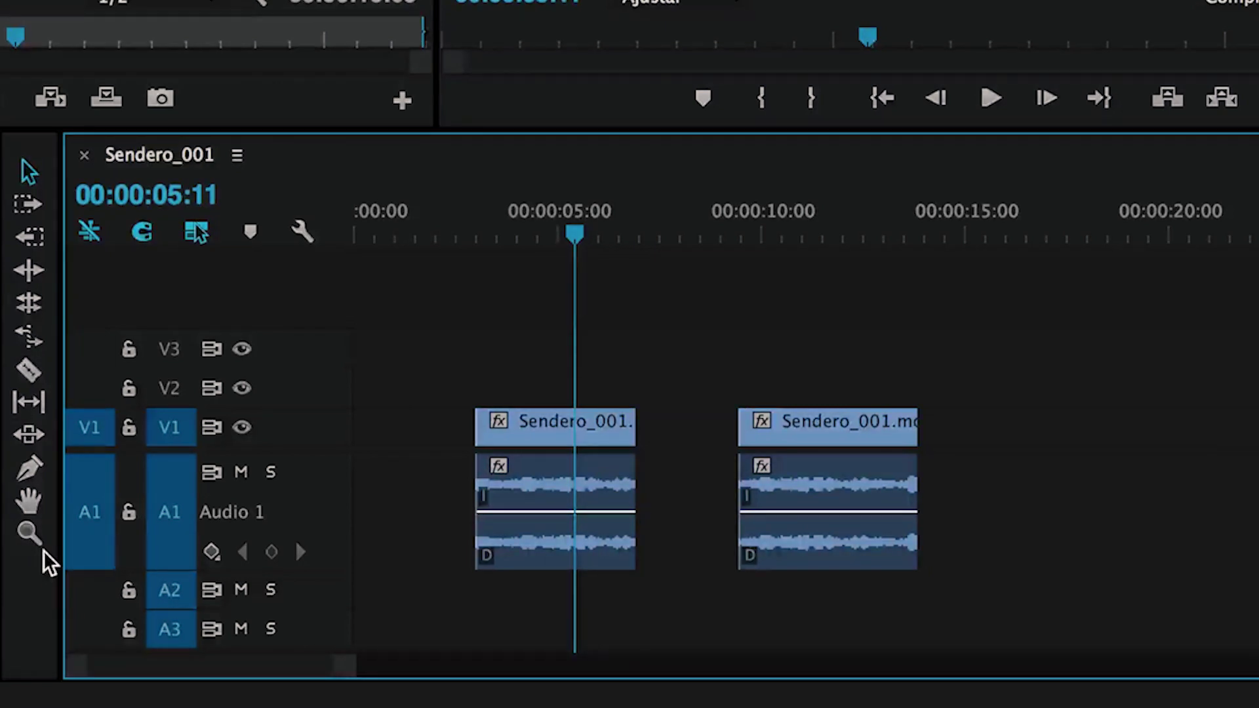
left_click(844, 550)
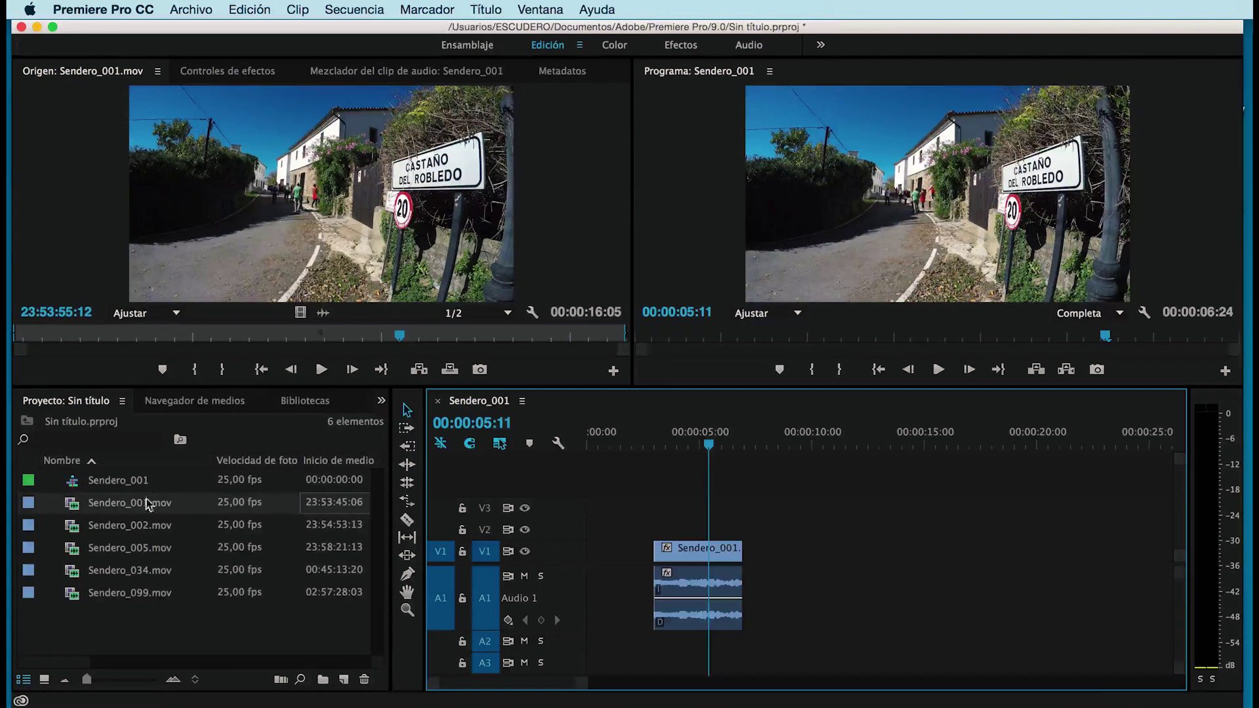
left_click_drag(130, 525, 780, 550)
left_click_drag(779, 474, 843, 446)
left_click_drag(809, 549, 779, 545)
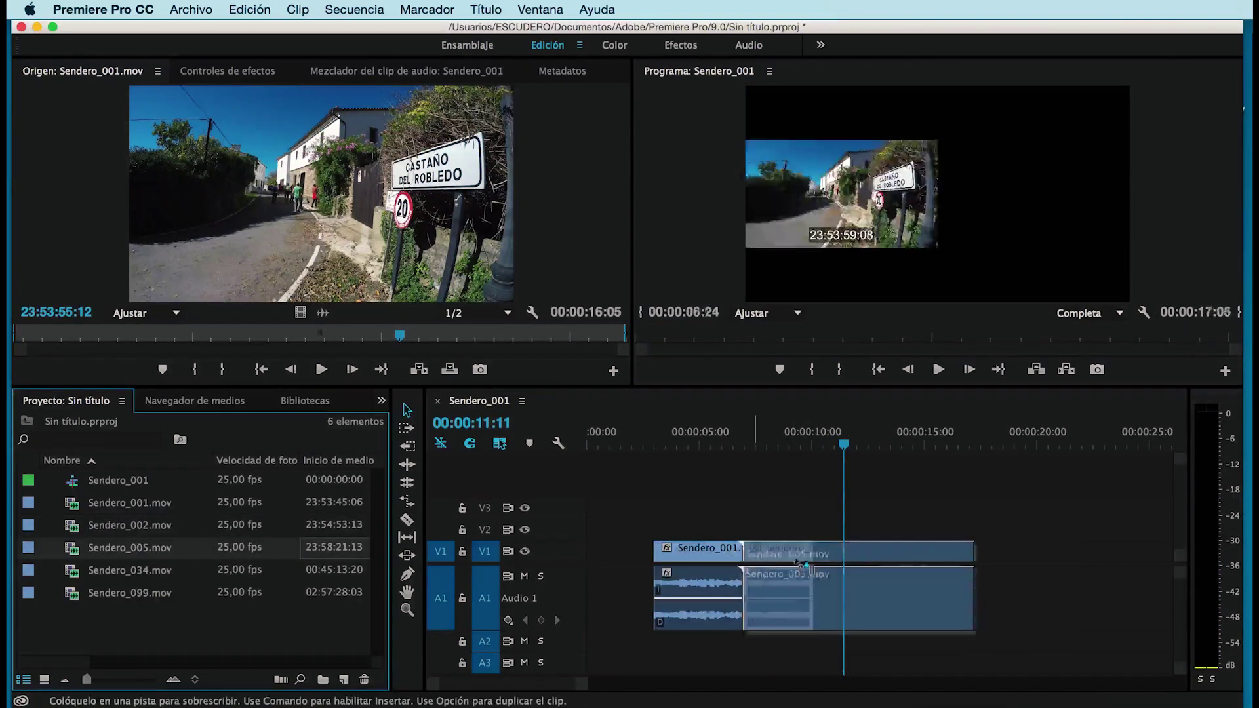
Add Sendero_005.mov, split it at 00:00:17:02, and delete its opening piece
left_click_drag(155, 546, 859, 554)
left_click_drag(860, 449, 970, 449)
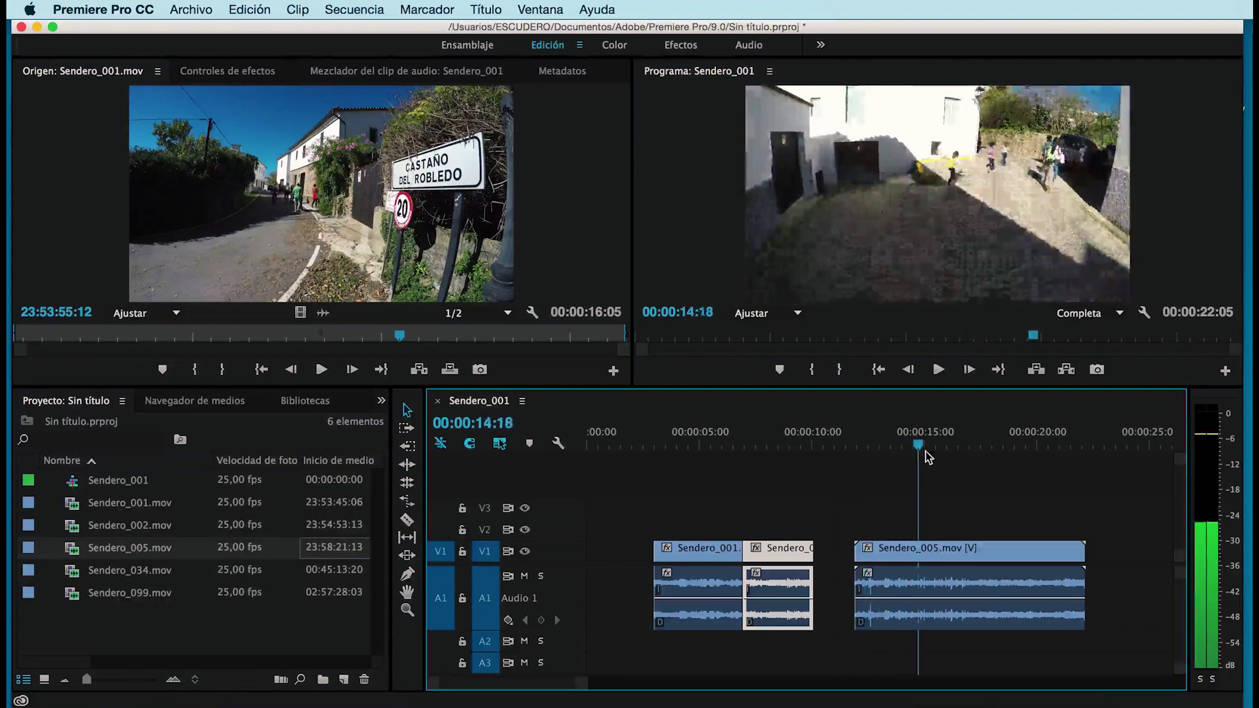
left_click(408, 520)
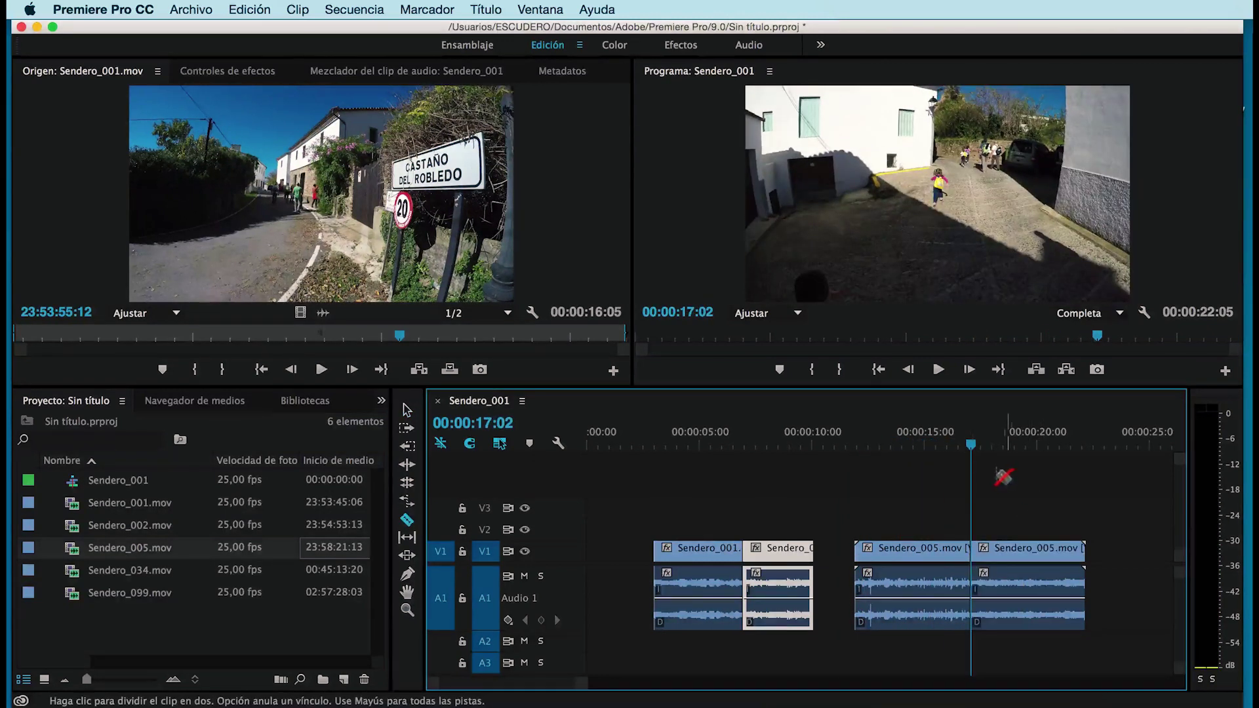
left_click_drag(971, 451, 1048, 455)
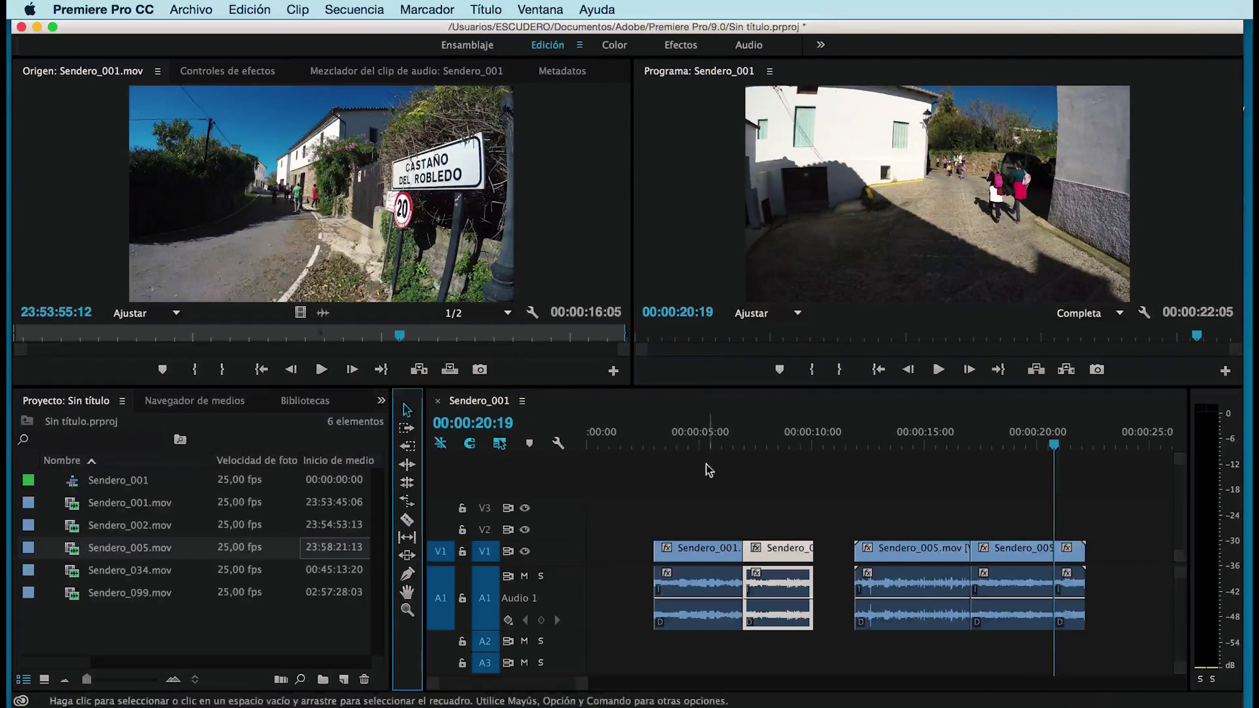
left_click(874, 549)
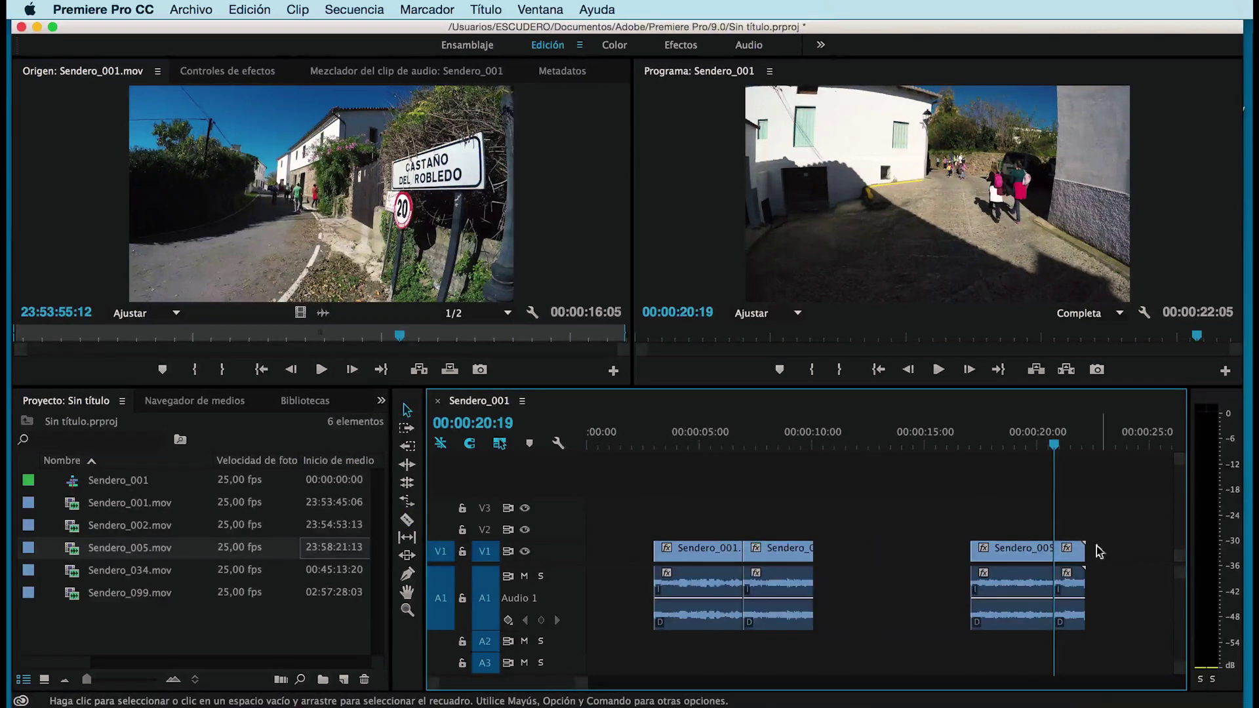
key("Delete")
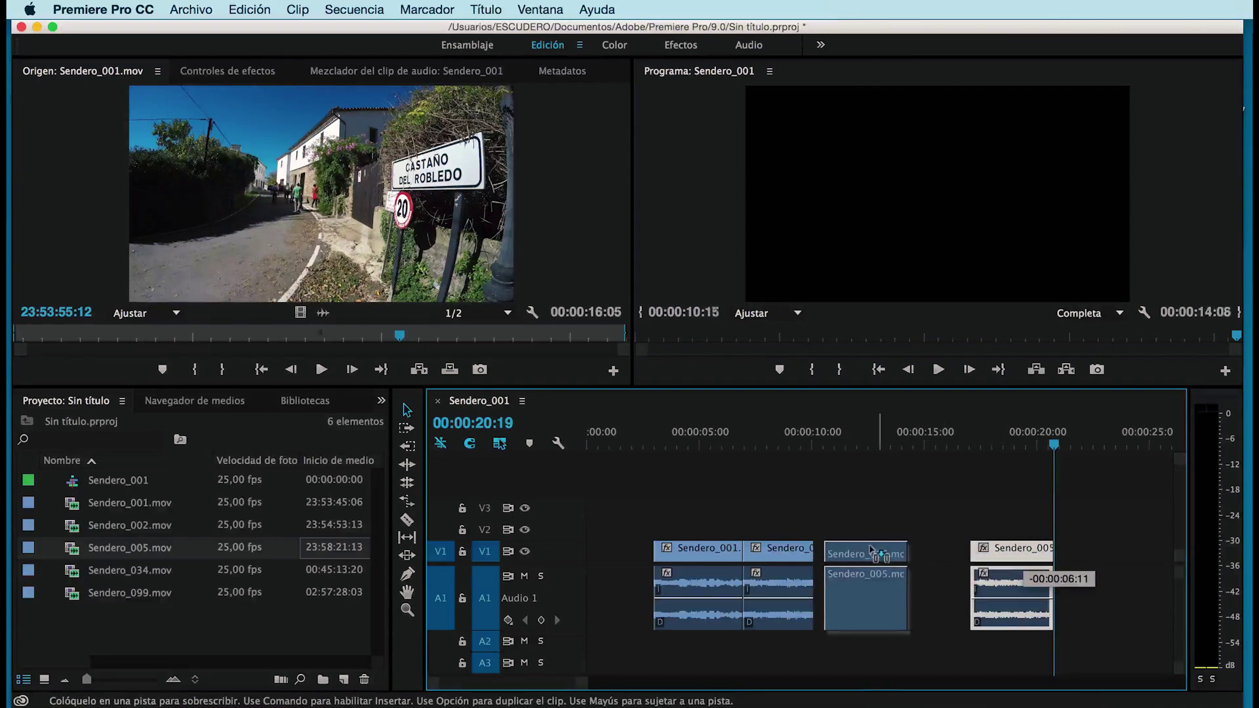
Butt Sendero_005 against Sendero_002 and add Sendero_099.mov at the end of the timeline
left_click_drag(1025, 561, 868, 560)
mouse_move(124, 592)
left_mouse_down()
mouse_move(936, 581)
mouse_move(922, 578)
left_mouse_up()
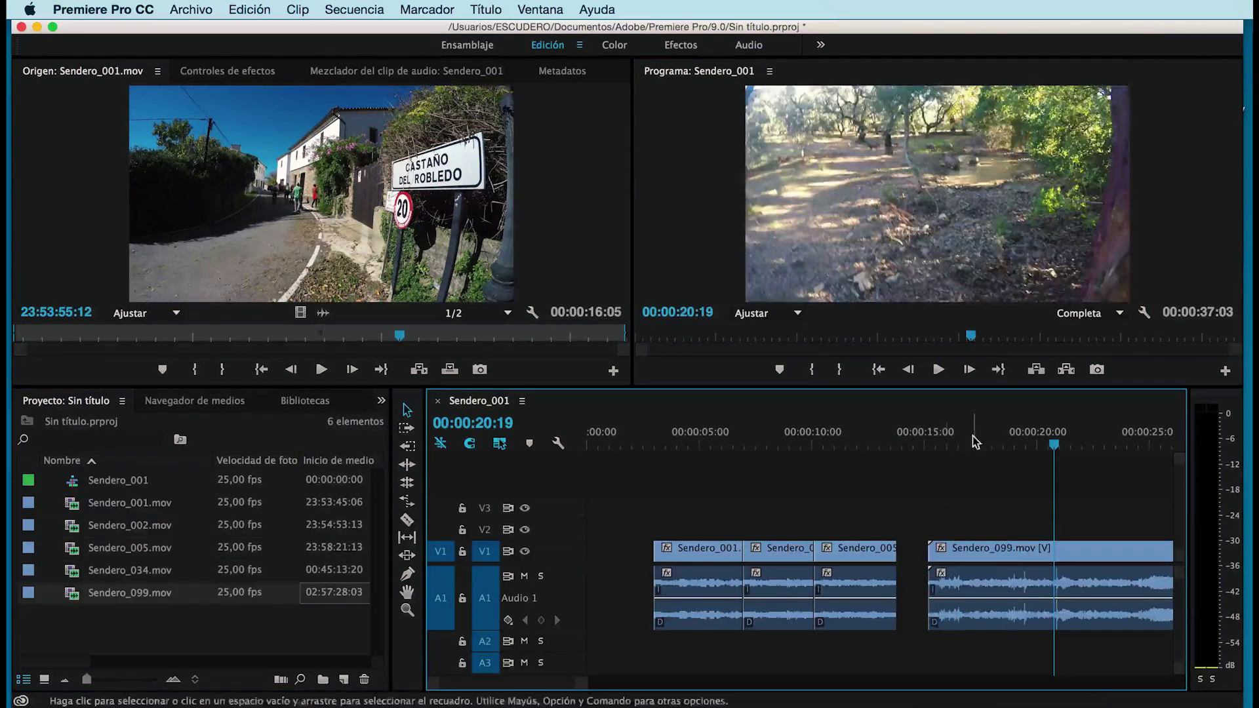
left_click_drag(952, 430, 1077, 443)
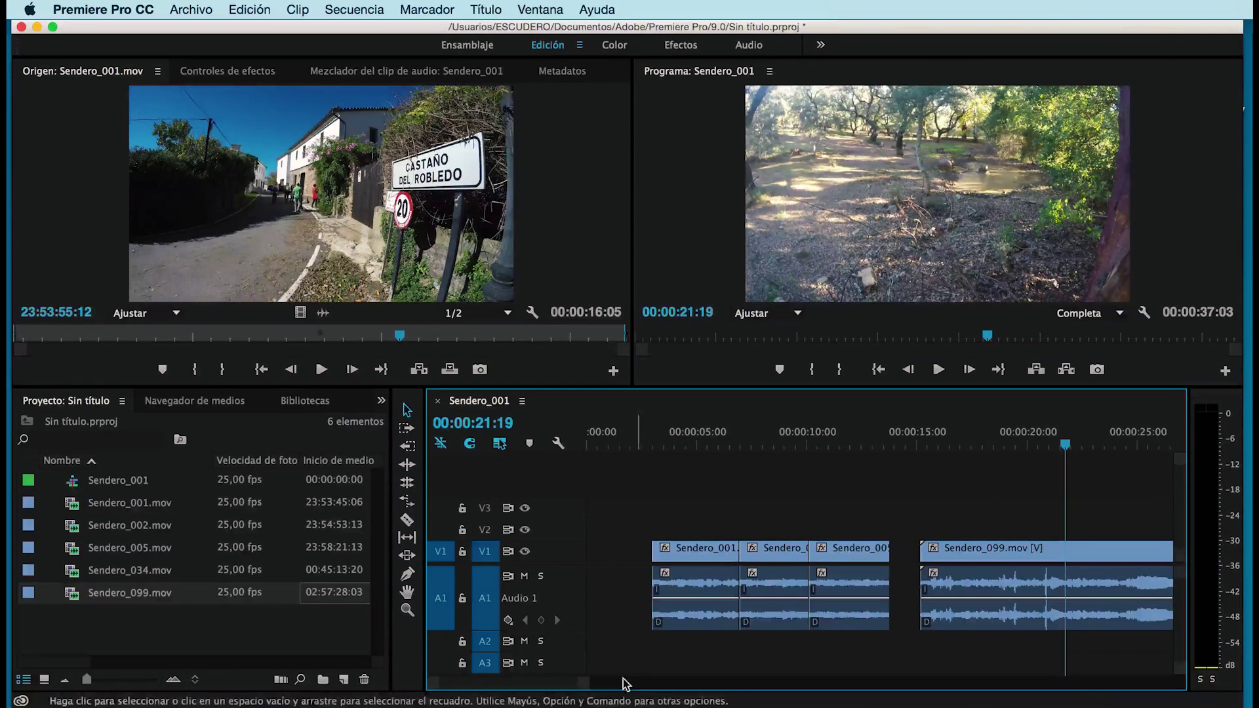
left_click_drag(582, 682, 676, 682)
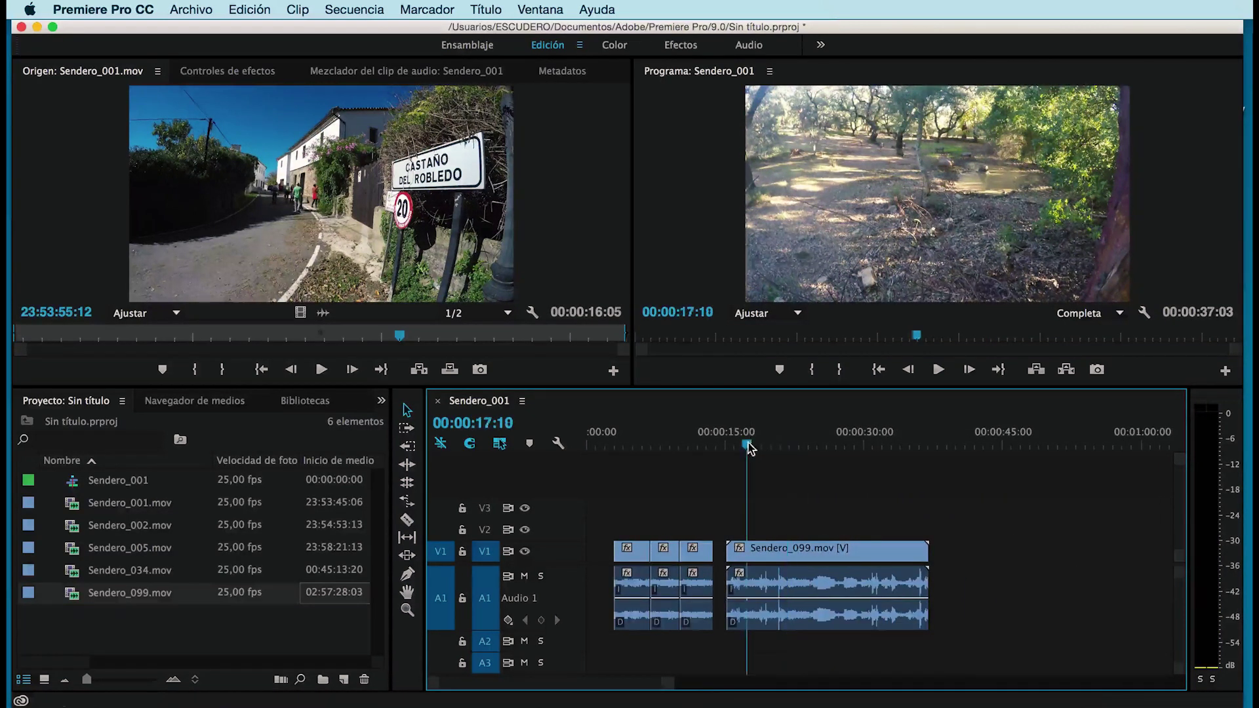
left_click_drag(751, 449, 861, 446)
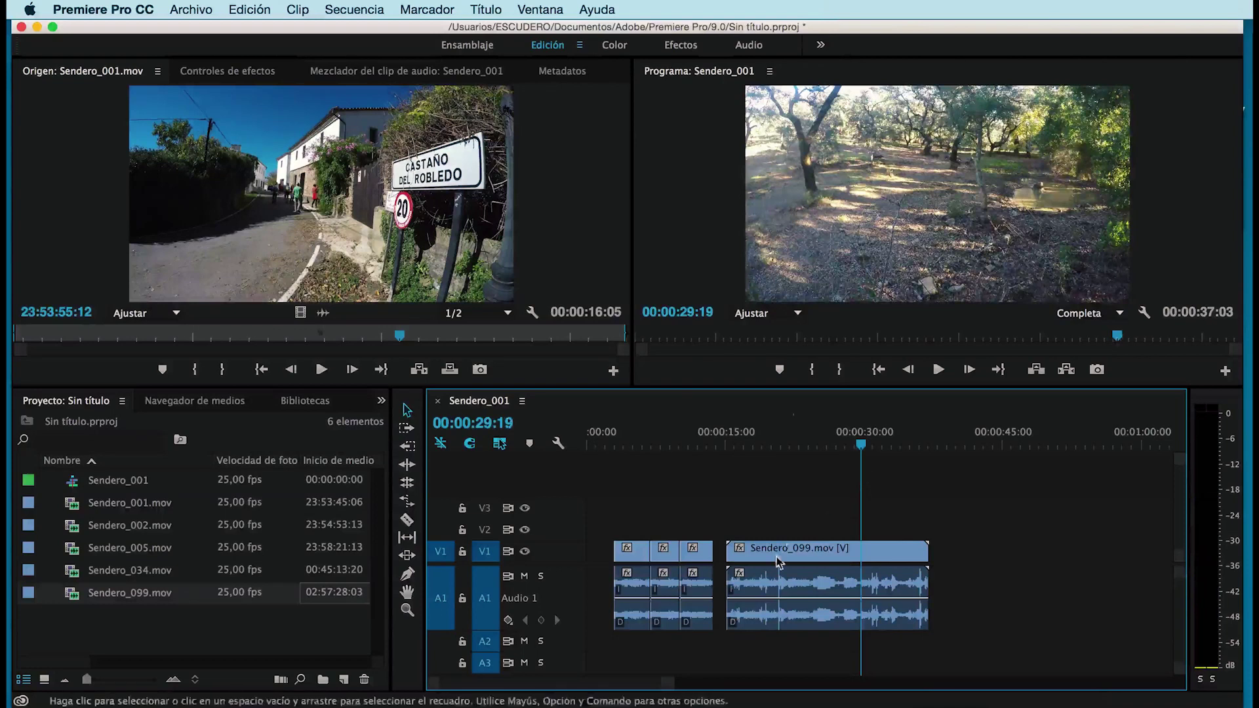
Trim Sendero_099 to about 29:19–33:15 and place it right after the other clips
left_click_drag(736, 551, 861, 551)
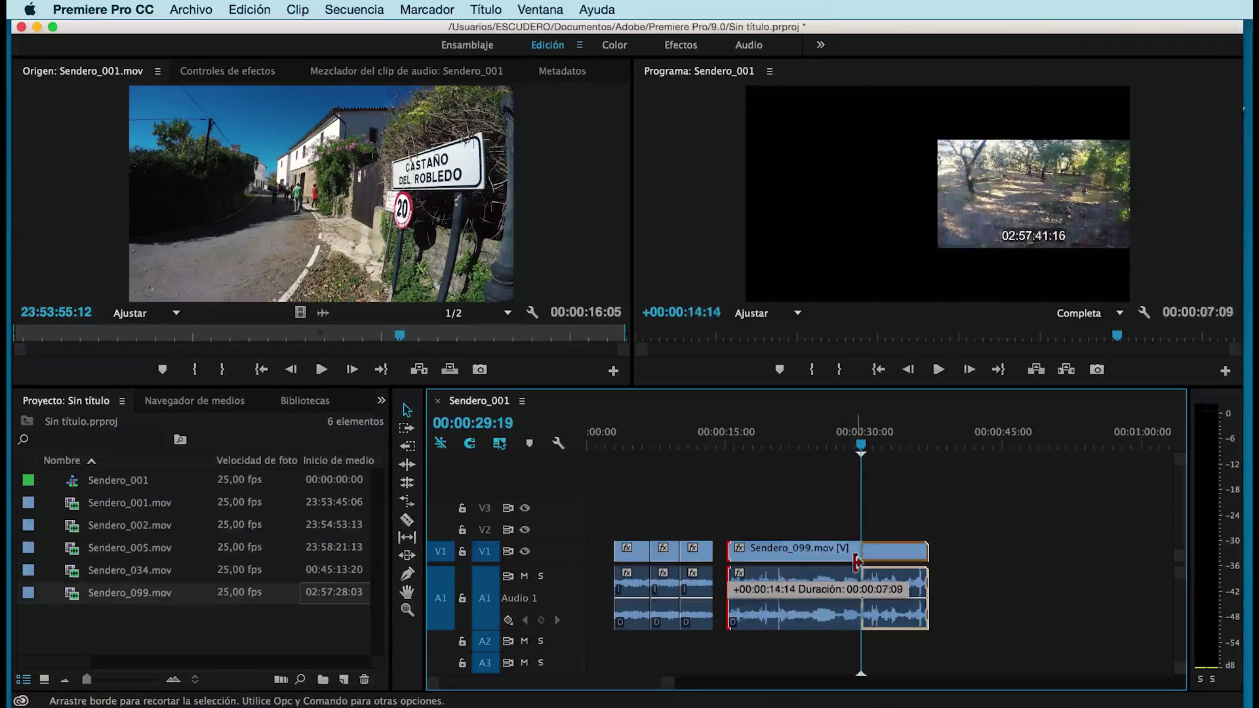
left_click_drag(861, 446, 898, 445)
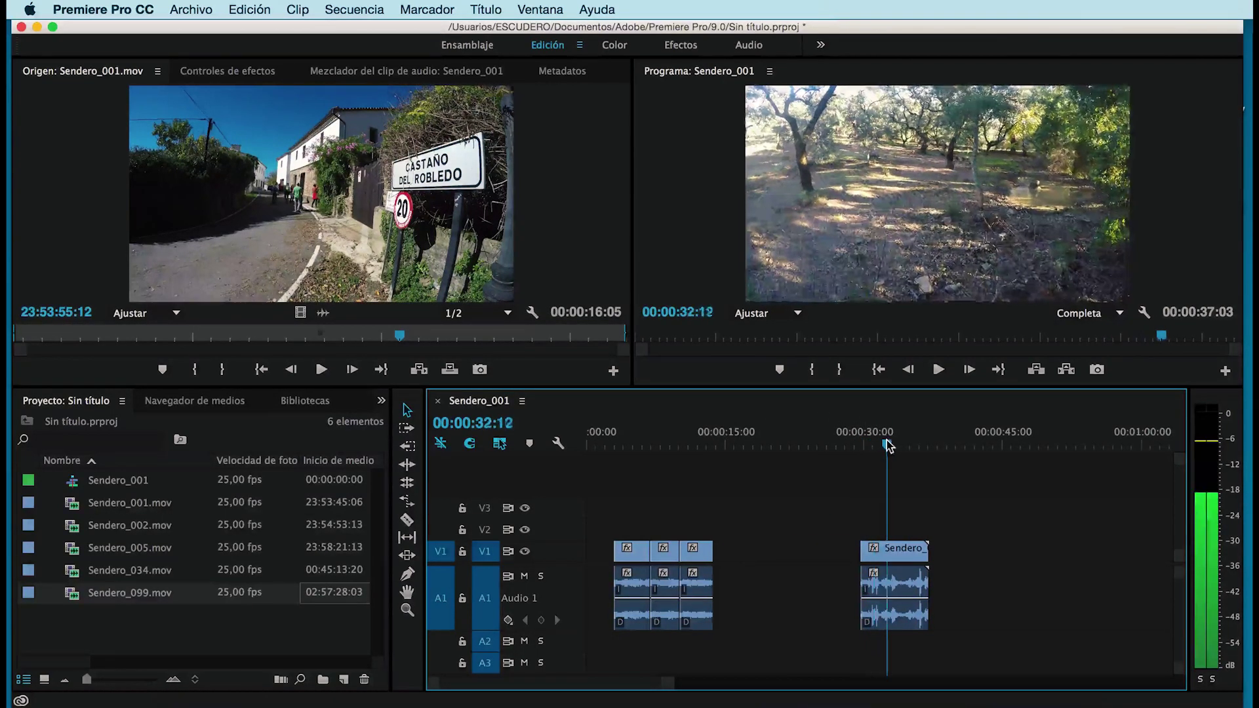
left_click_drag(922, 541, 895, 557)
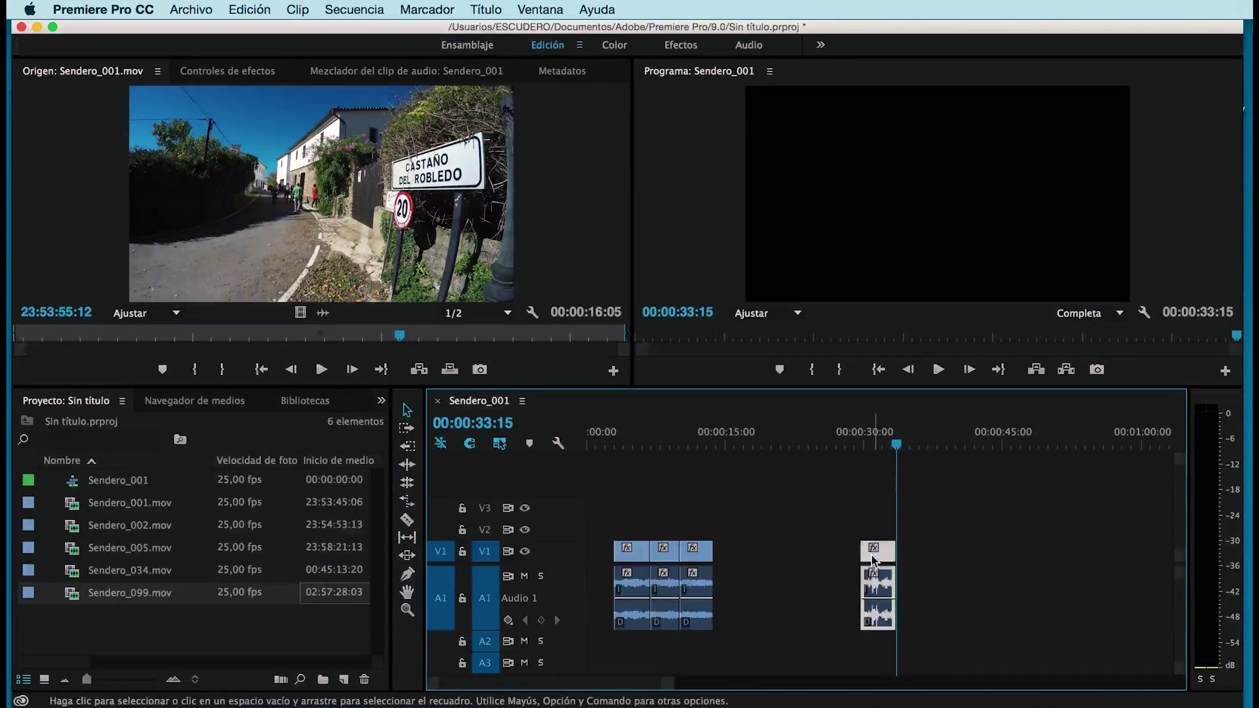
left_click_drag(730, 556, 733, 535)
left_click_drag(633, 438, 612, 436)
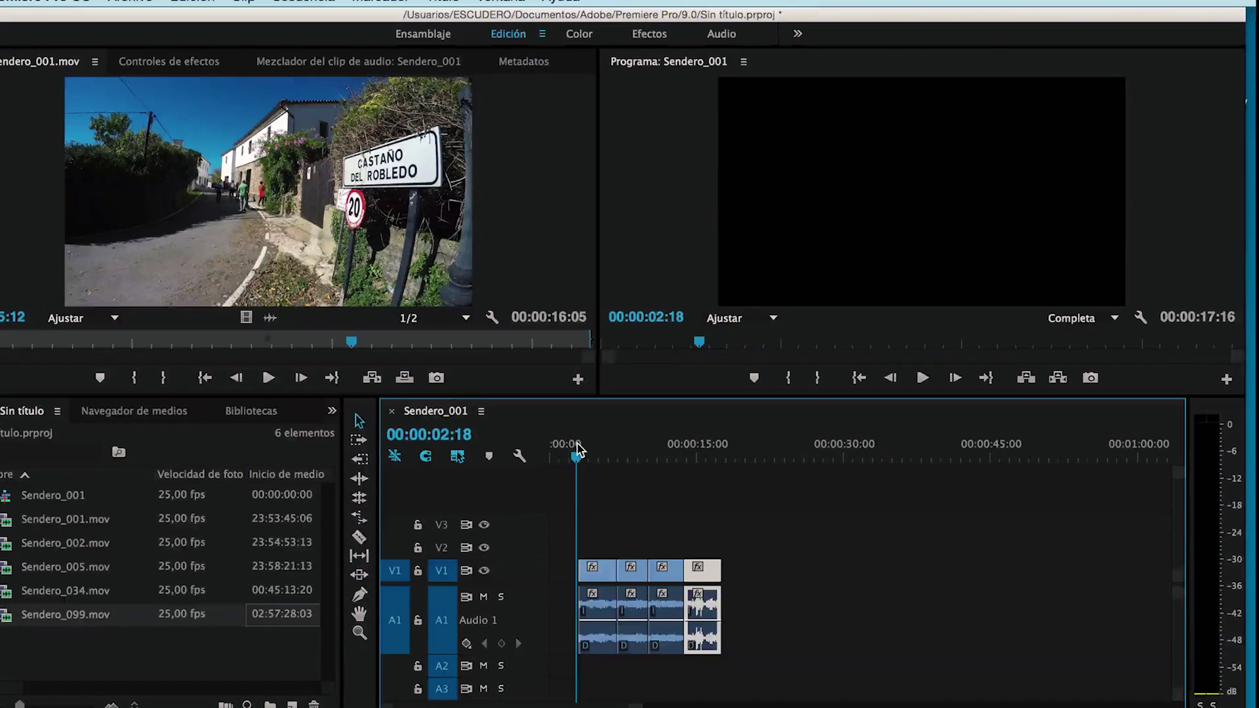
Play the four-clip Sendero_001 sequence, running 00:00:17:16, from near its beginning
key("space")
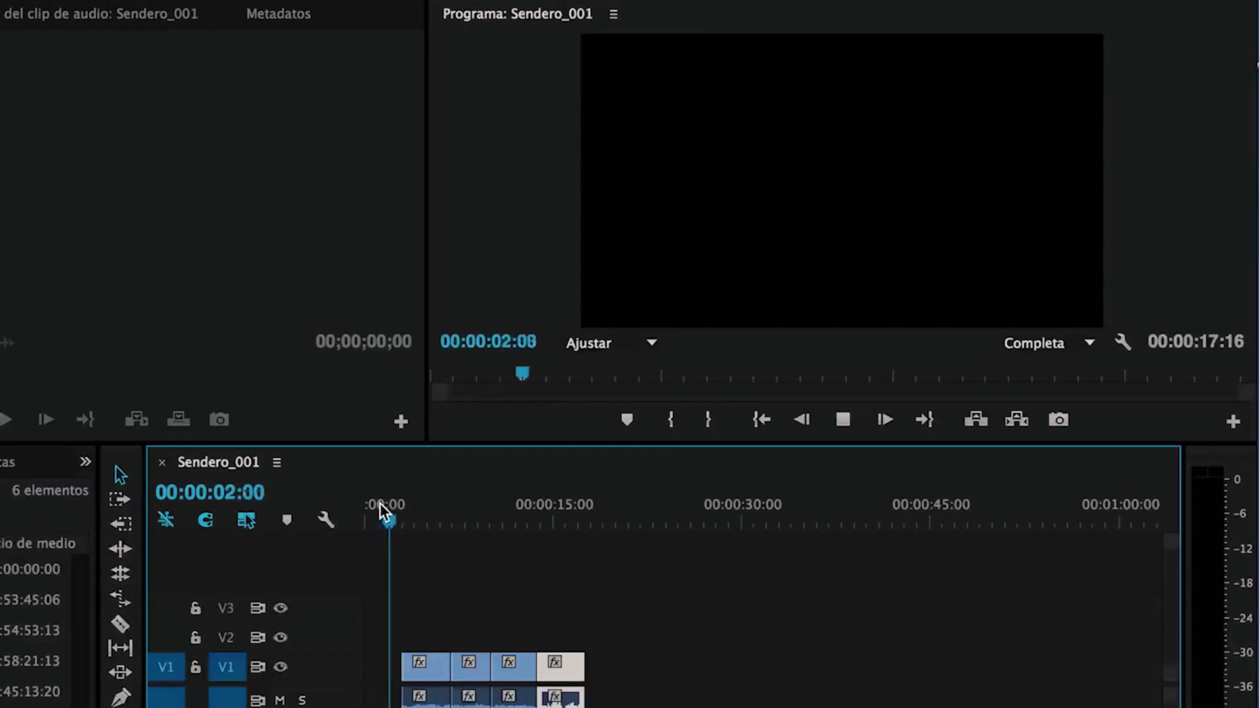